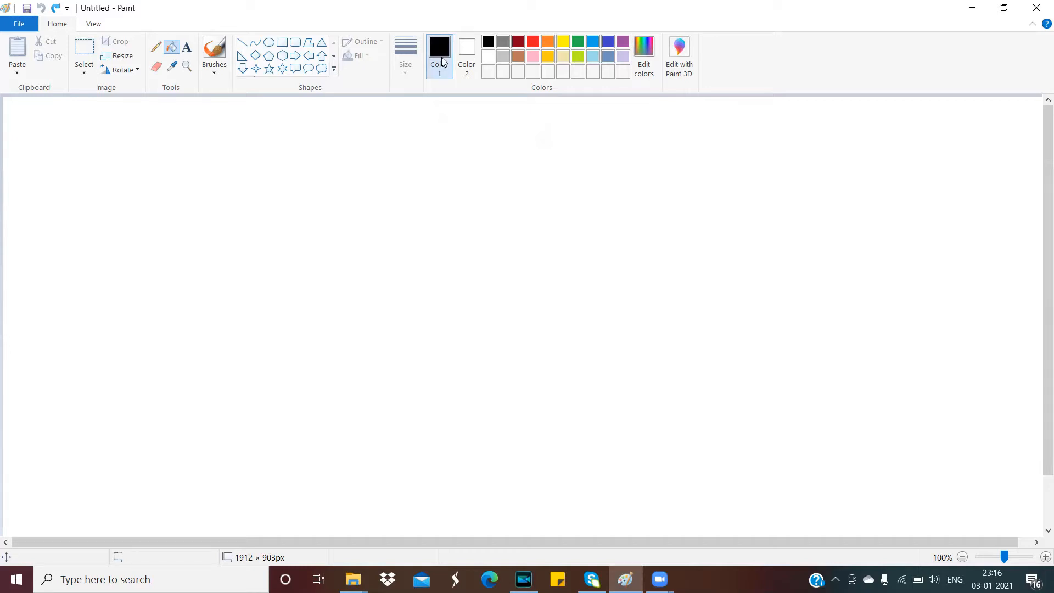
Step: Draw a thin black freehand curve with the Pencil, and a second black curve beside it in the thickest line size
click(156, 47)
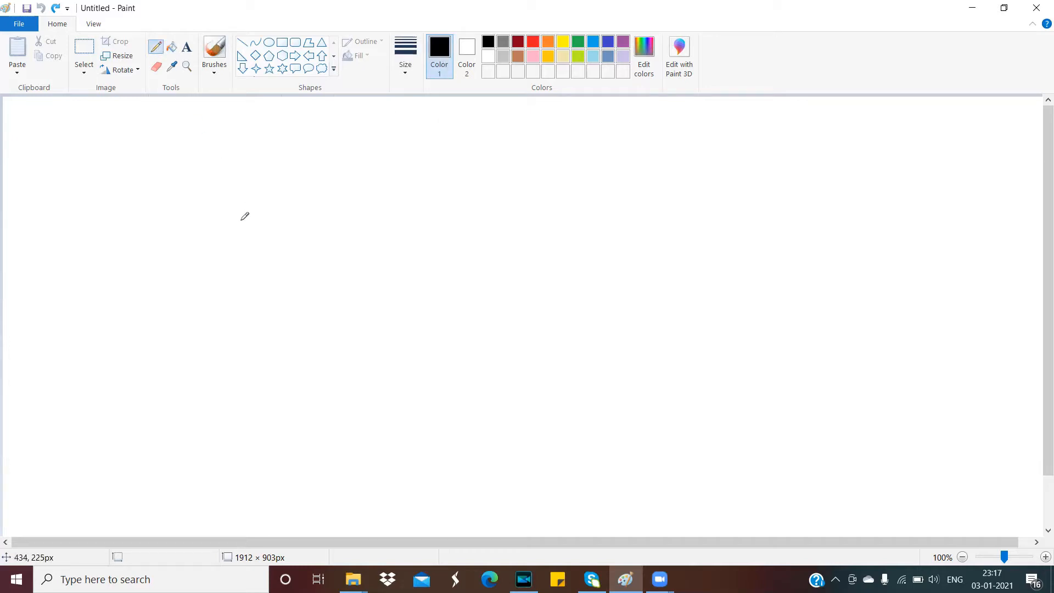
mouse_move(241, 220)
mouse_down()
mouse_move(232, 200)
mouse_move(254, 163)
mouse_move(276, 186)
mouse_move(286, 173)
mouse_up()
click(404, 76)
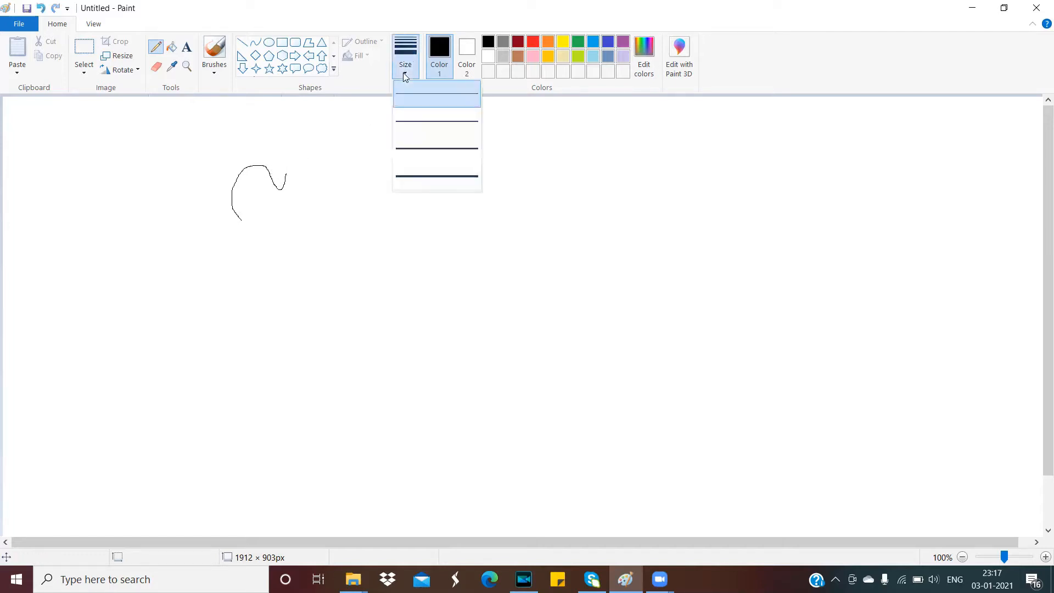
click(415, 176)
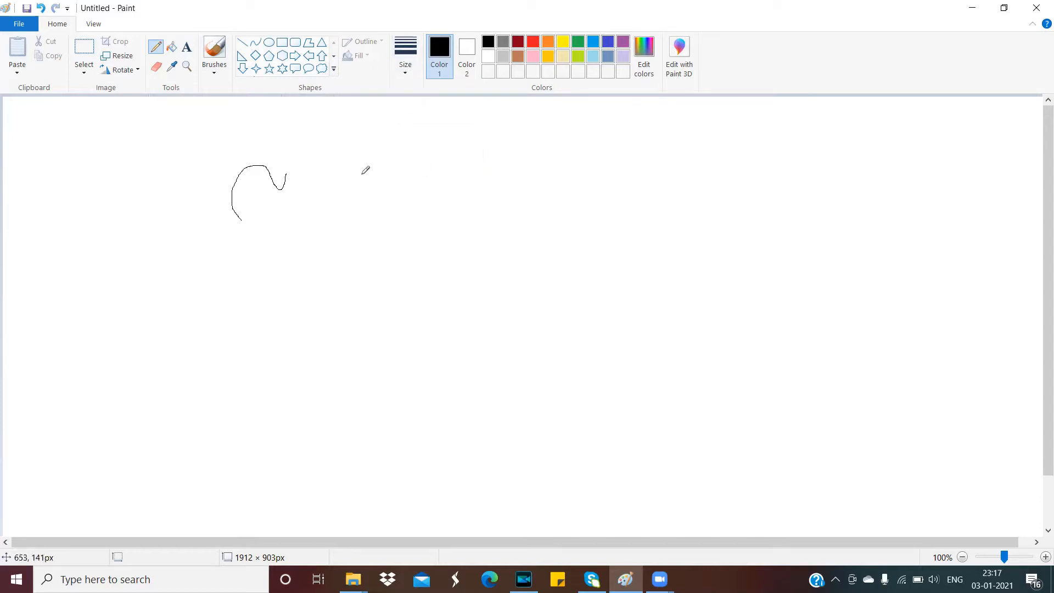
mouse_move(361, 175)
mouse_down()
mouse_move(364, 137)
mouse_move(384, 126)
mouse_move(396, 163)
mouse_move(419, 146)
mouse_move(446, 191)
mouse_up()
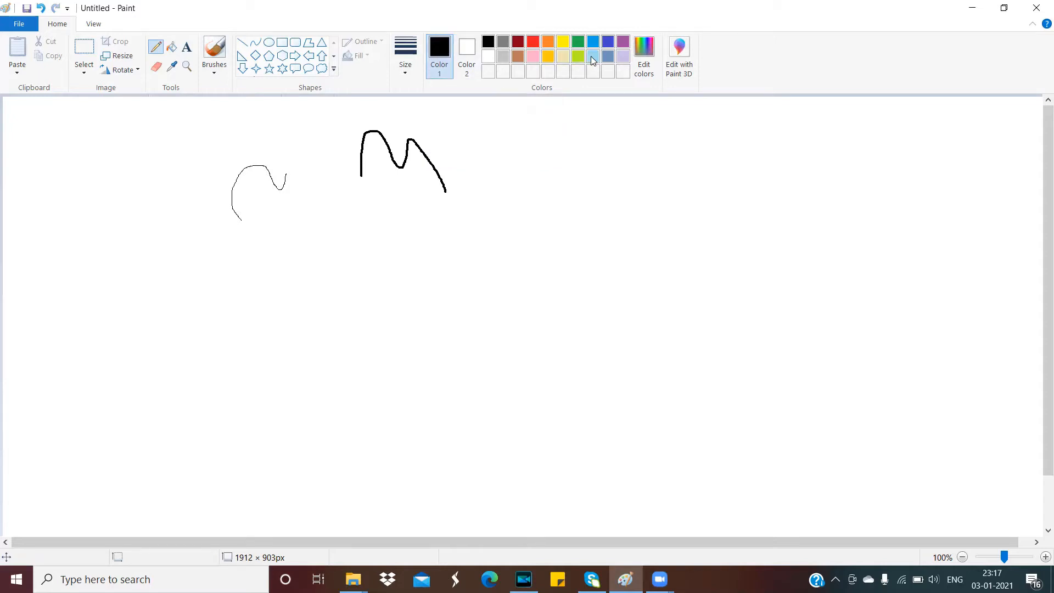
Step: Draw a long wavy indigo pencil line beside the thick black curve
click(607, 46)
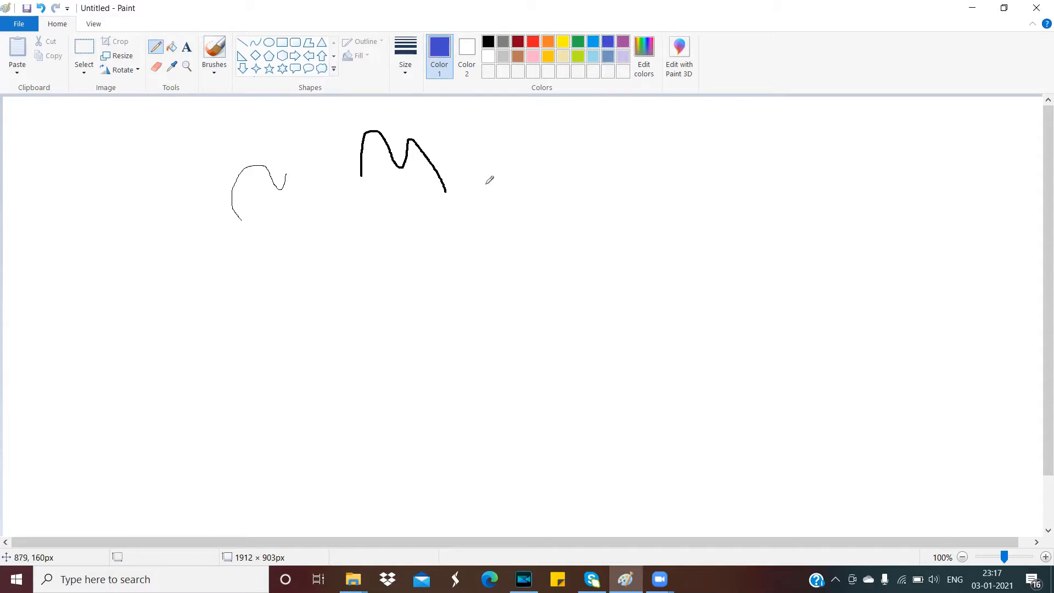
mouse_move(485, 184)
mouse_down()
mouse_move(500, 155)
mouse_move(527, 179)
mouse_move(549, 149)
mouse_move(591, 169)
mouse_move(654, 147)
mouse_move(697, 182)
mouse_up()
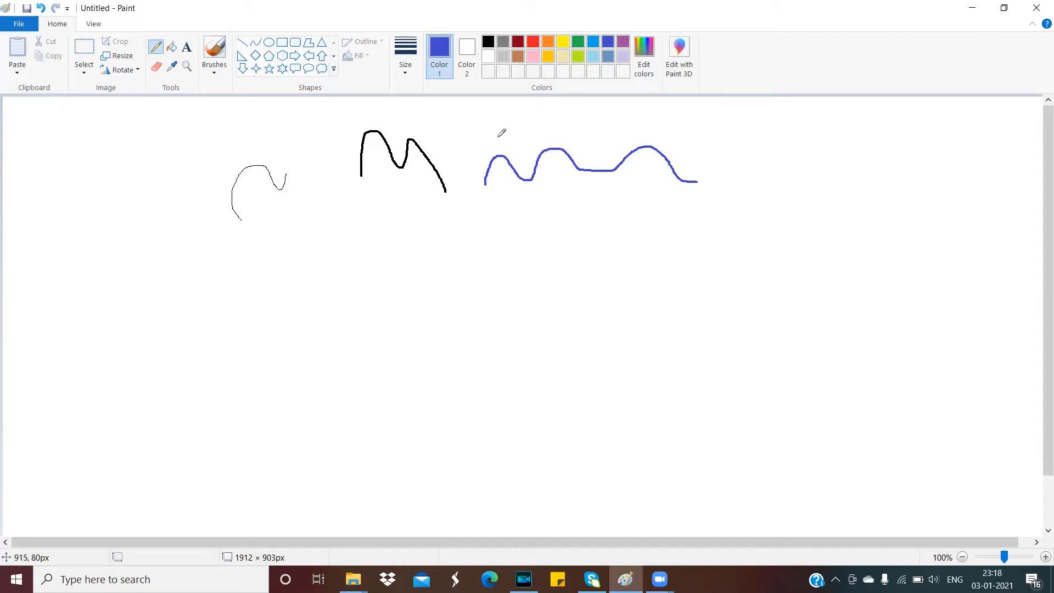
Step: Set Color 2 to rose and fill the empty canvas area around the pencil strokes with it
click(471, 67)
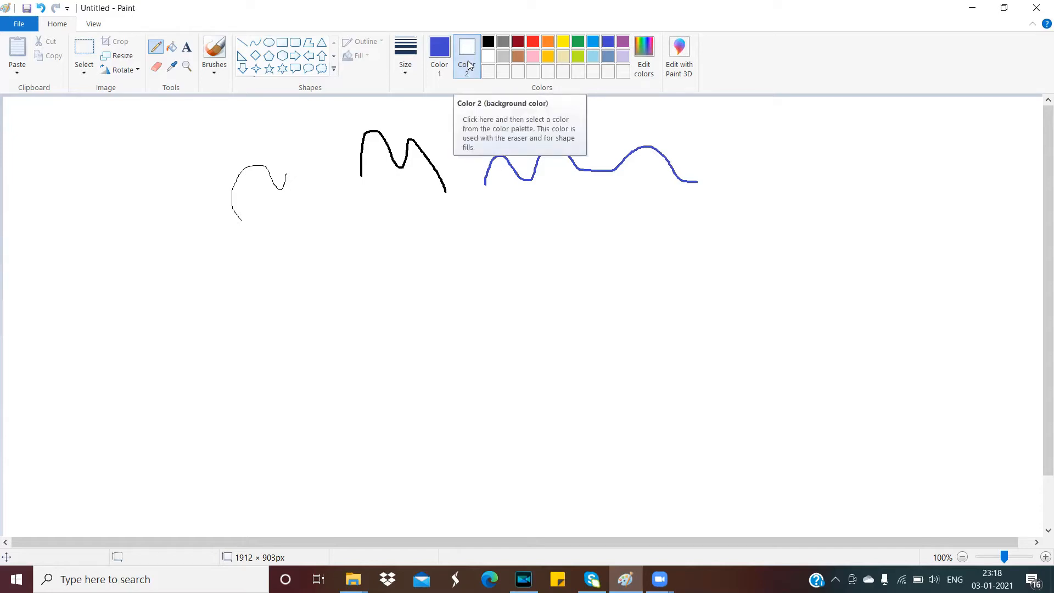
click(533, 59)
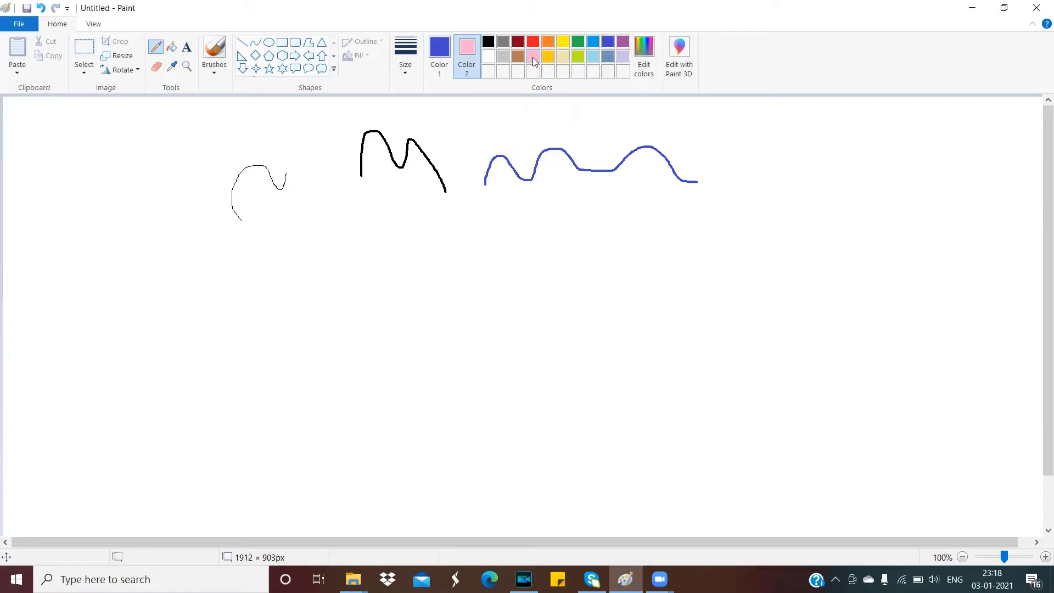
click(173, 50)
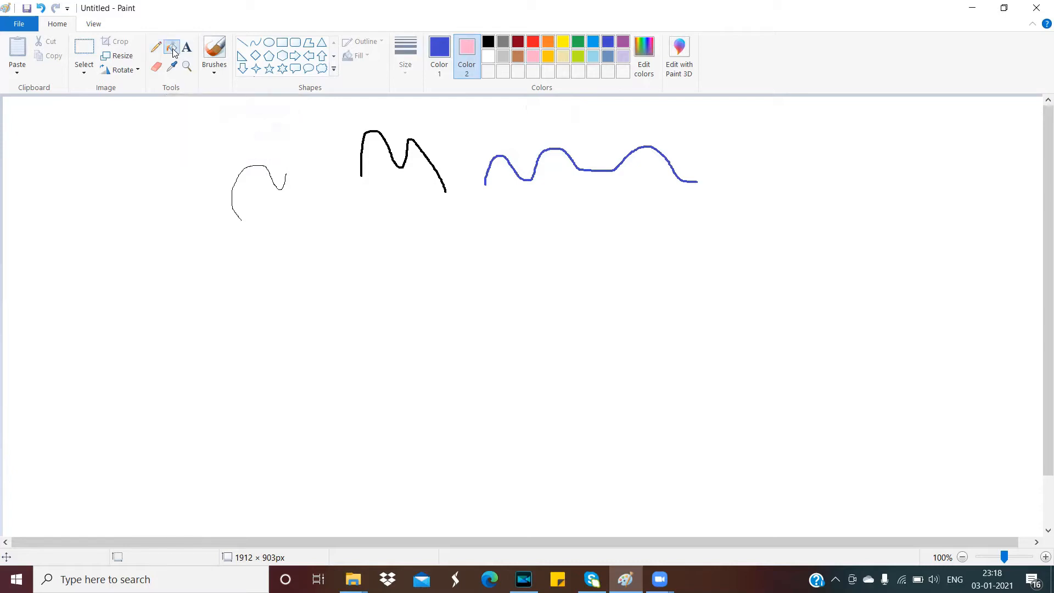
right_click(769, 232)
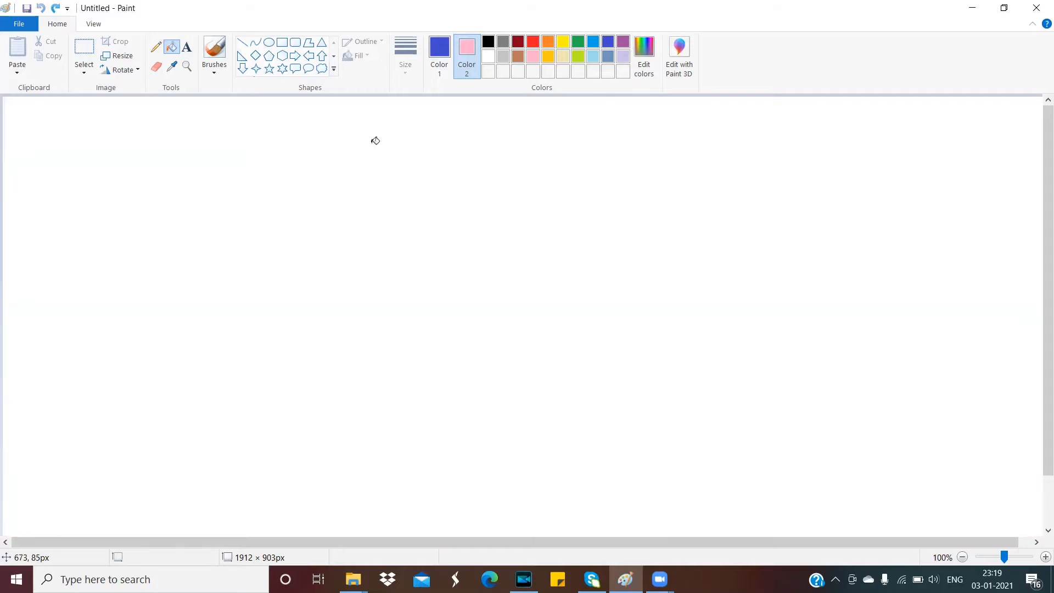
Step: Draw black-outlined five-point stars of varying large and small sizes scattered across the whole blank canvas
click(270, 69)
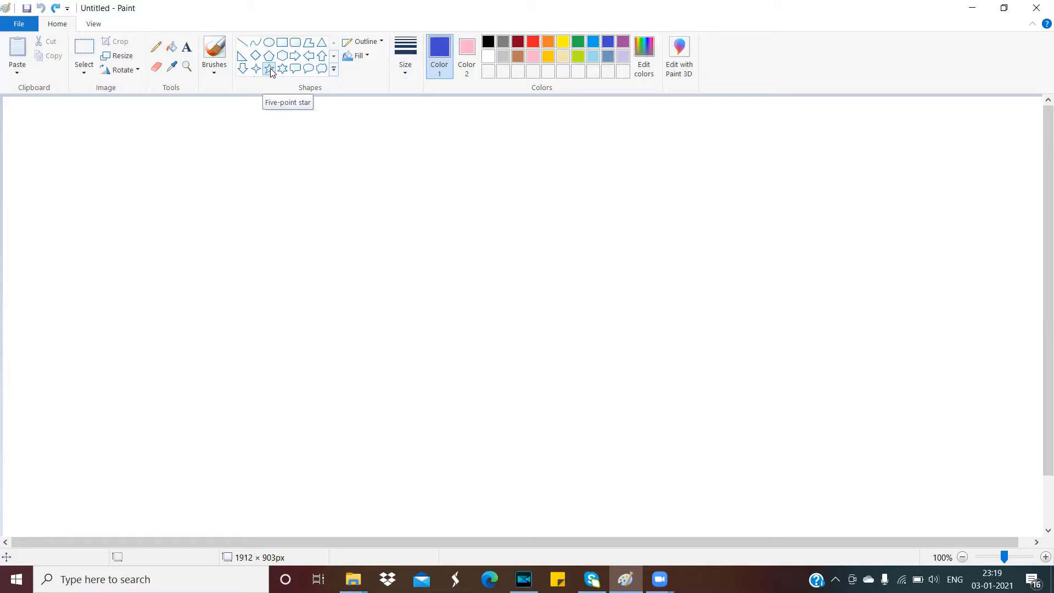
click(489, 43)
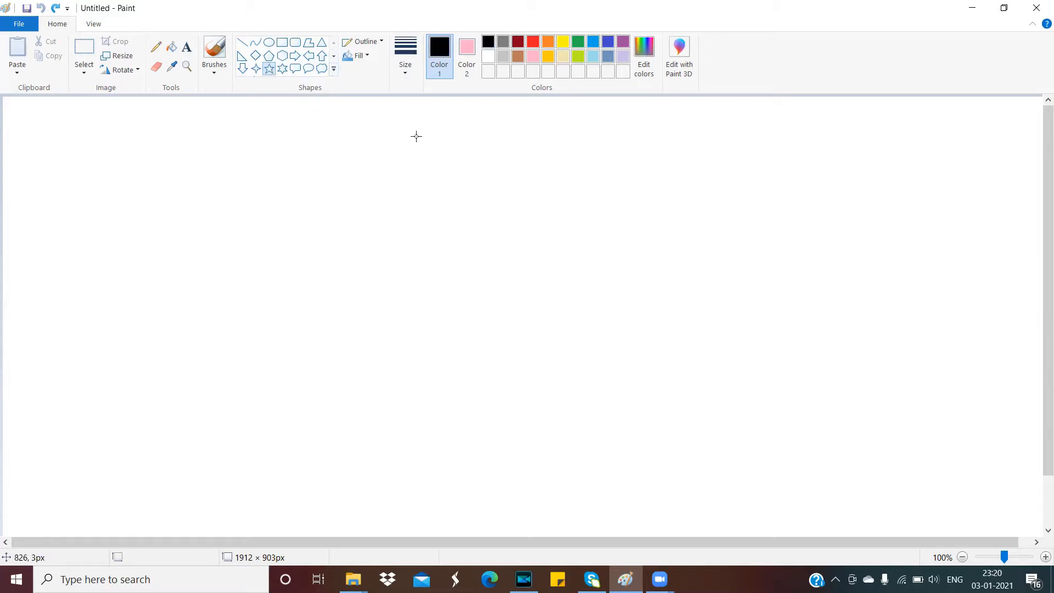
drag(275, 236, 366, 303)
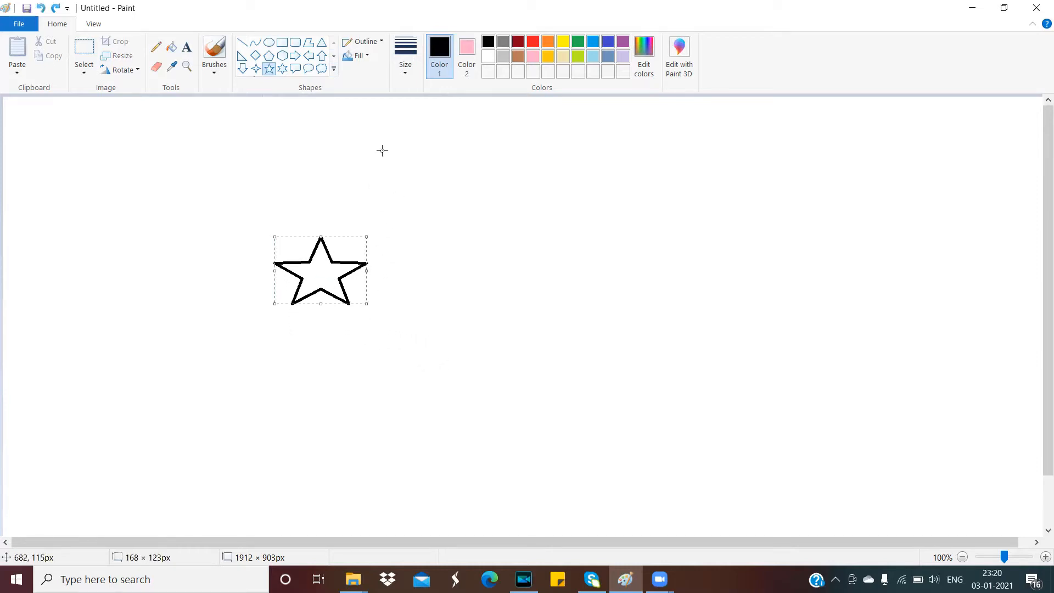
drag(389, 145, 464, 212)
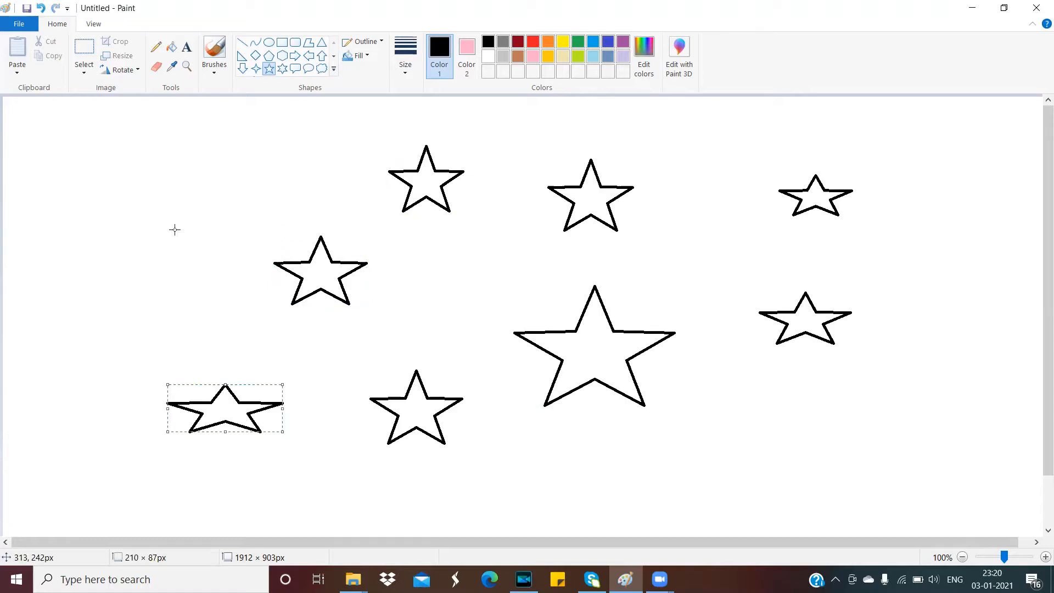
drag(175, 229, 293, 287)
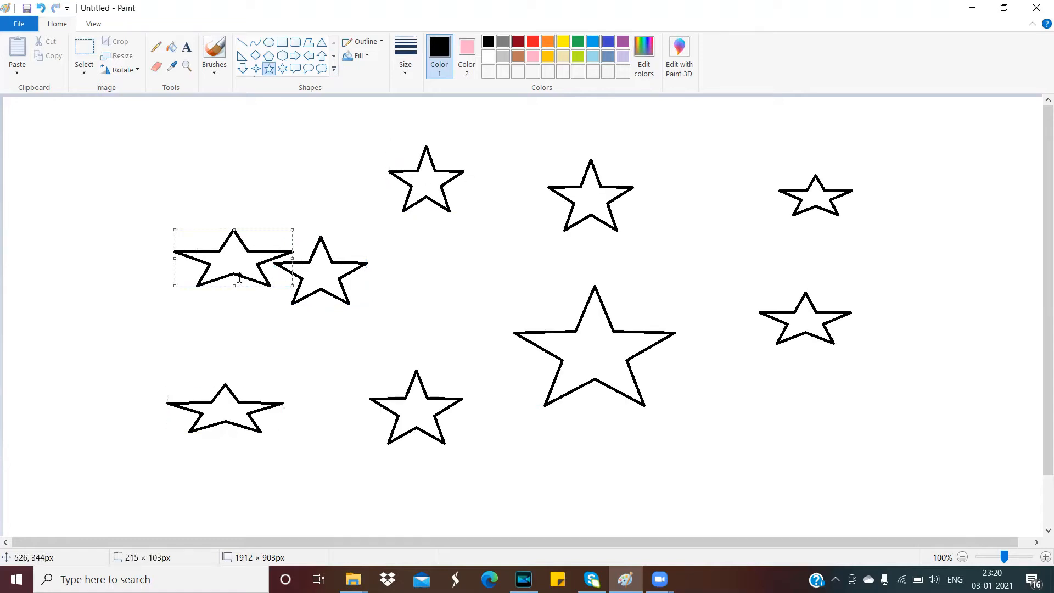
drag(96, 276, 132, 299)
drag(179, 151, 216, 162)
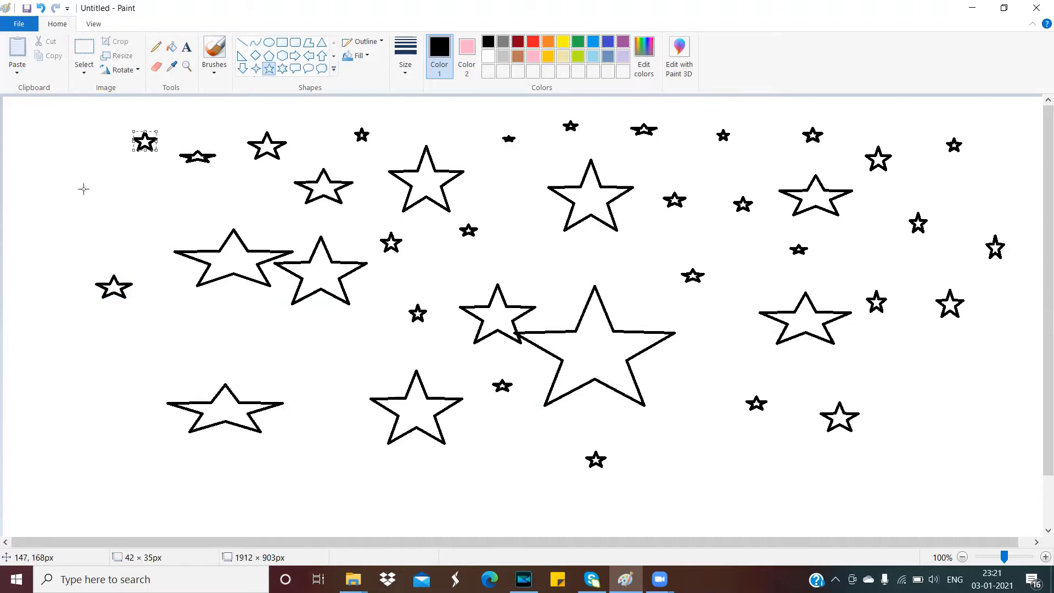
drag(83, 189, 171, 217)
drag(179, 328, 193, 336)
drag(261, 338, 324, 387)
drag(58, 352, 90, 376)
drag(53, 300, 72, 314)
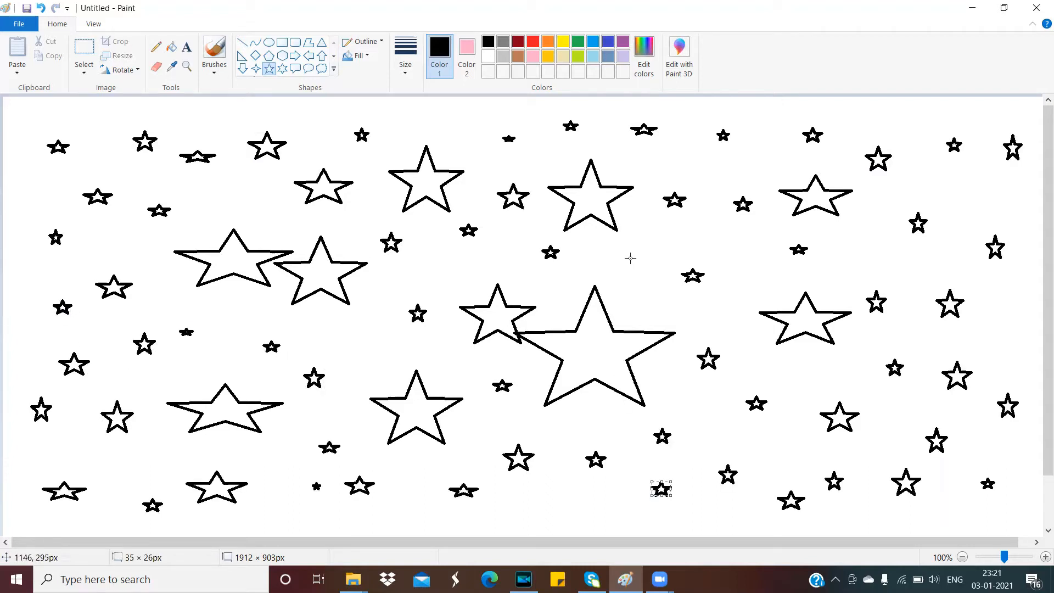
drag(625, 259, 640, 276)
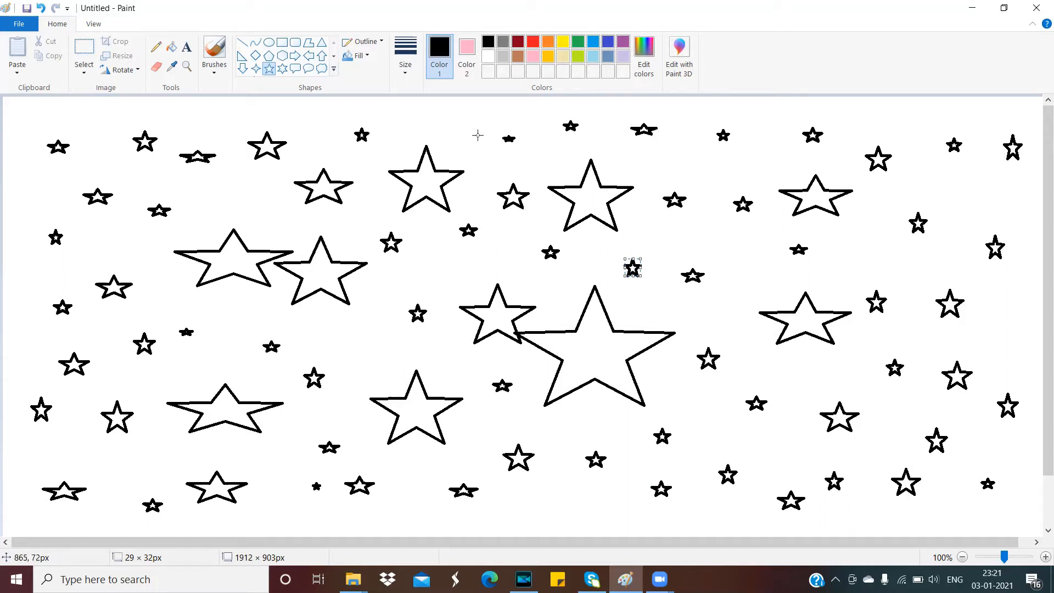
Step: Set Color 2 to black and fill the background around the stars with black
click(468, 58)
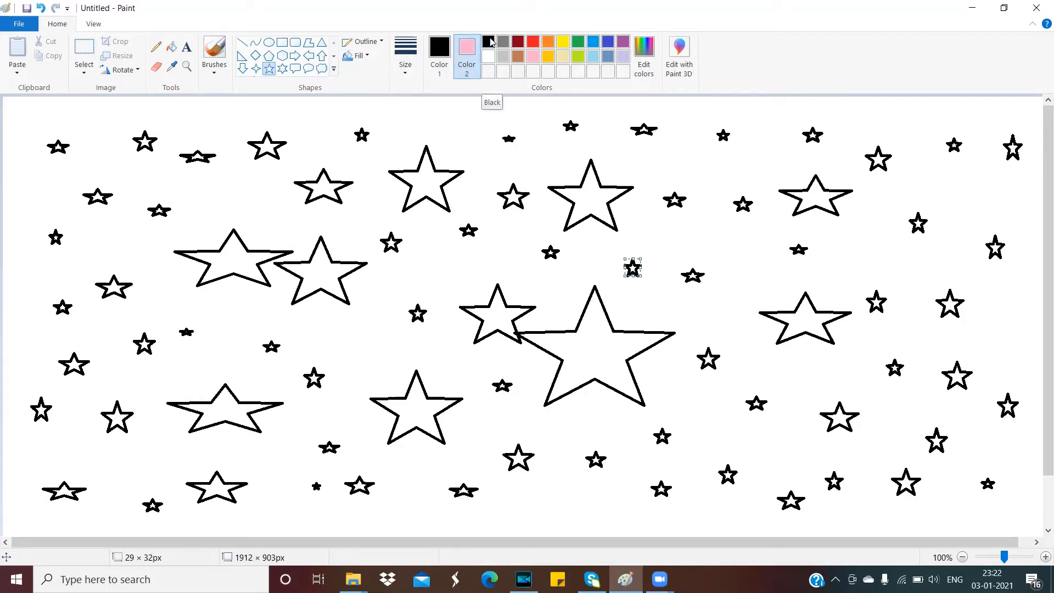
click(492, 43)
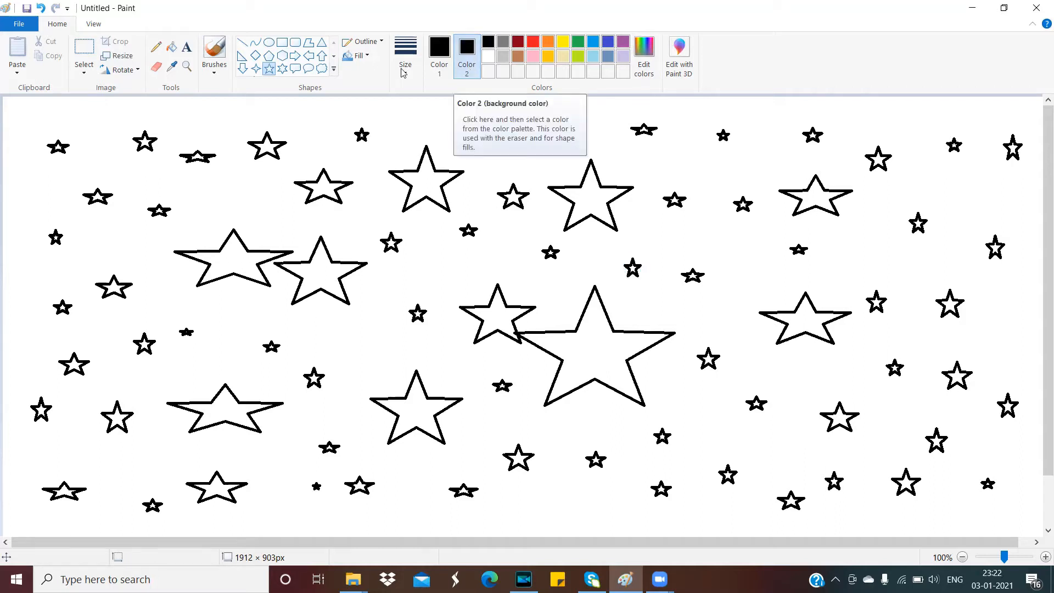
click(174, 51)
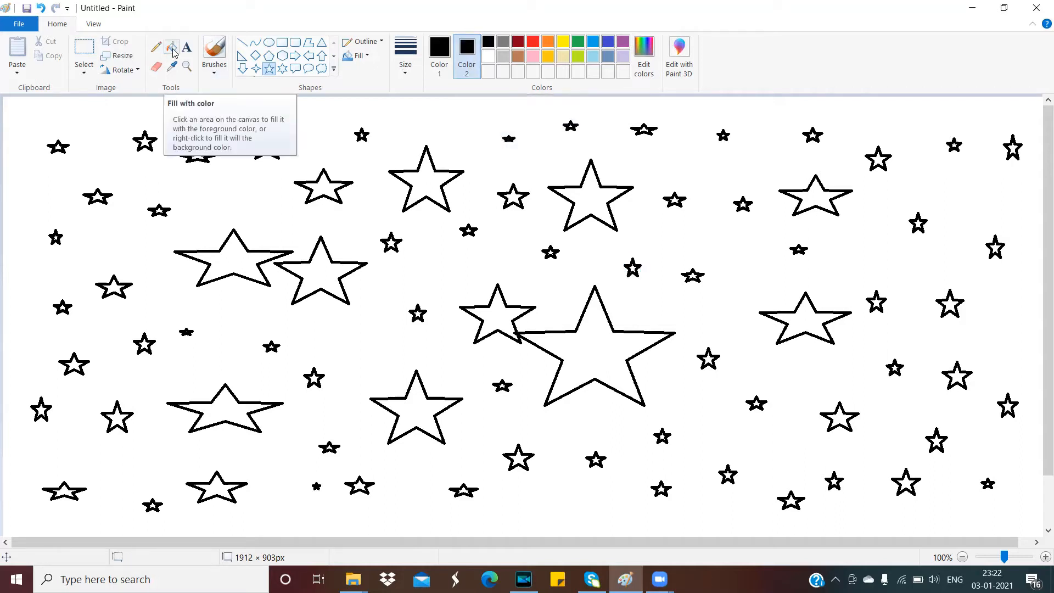
click(173, 51)
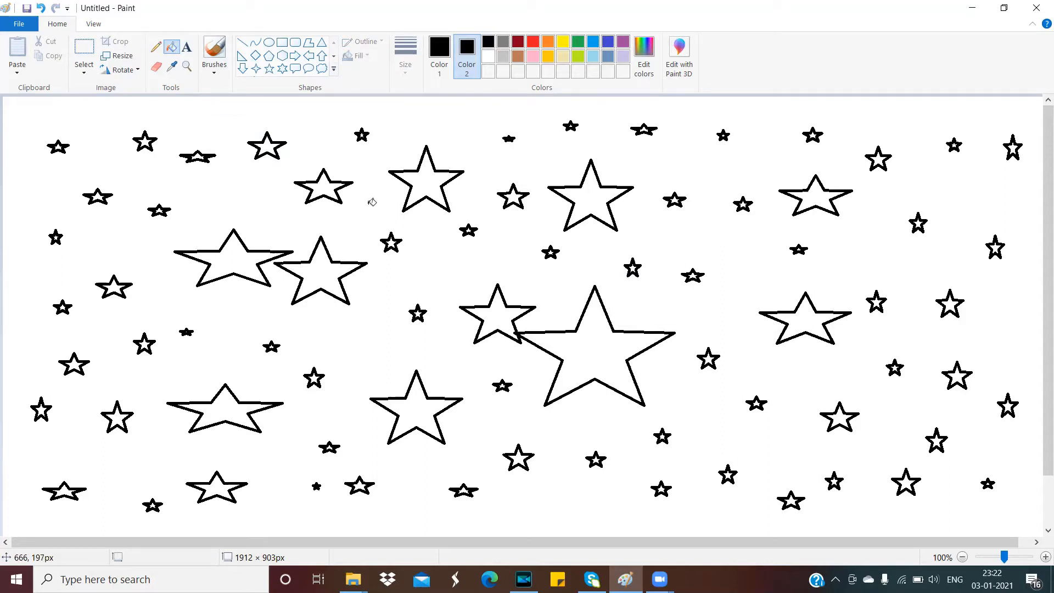
click(372, 202)
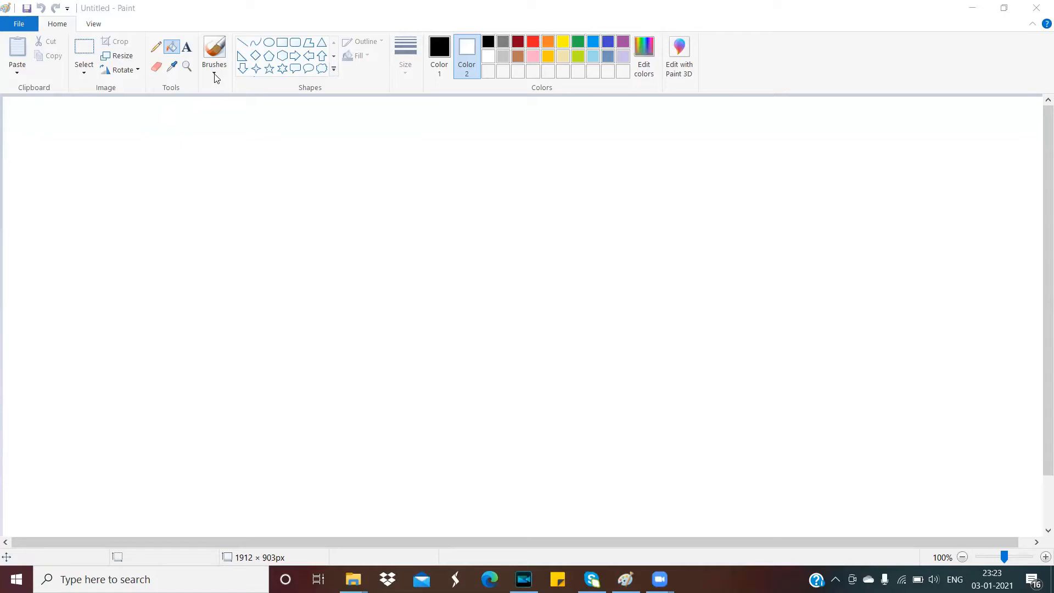
Step: Draw a green wavy line across the upper half of the blank canvas with the Airbrush in its thinnest size
click(215, 73)
click(215, 76)
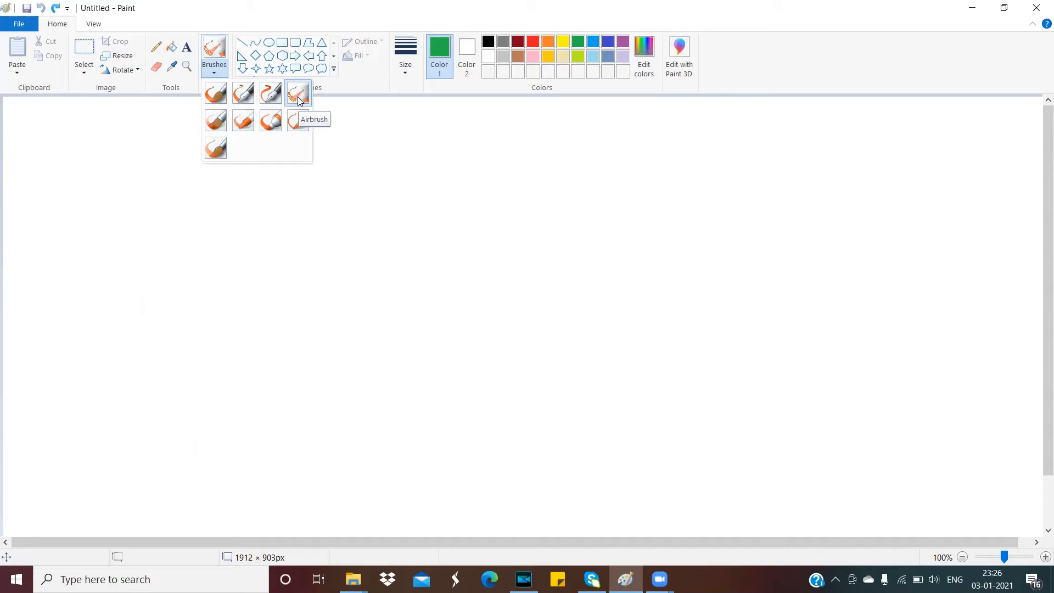
click(299, 99)
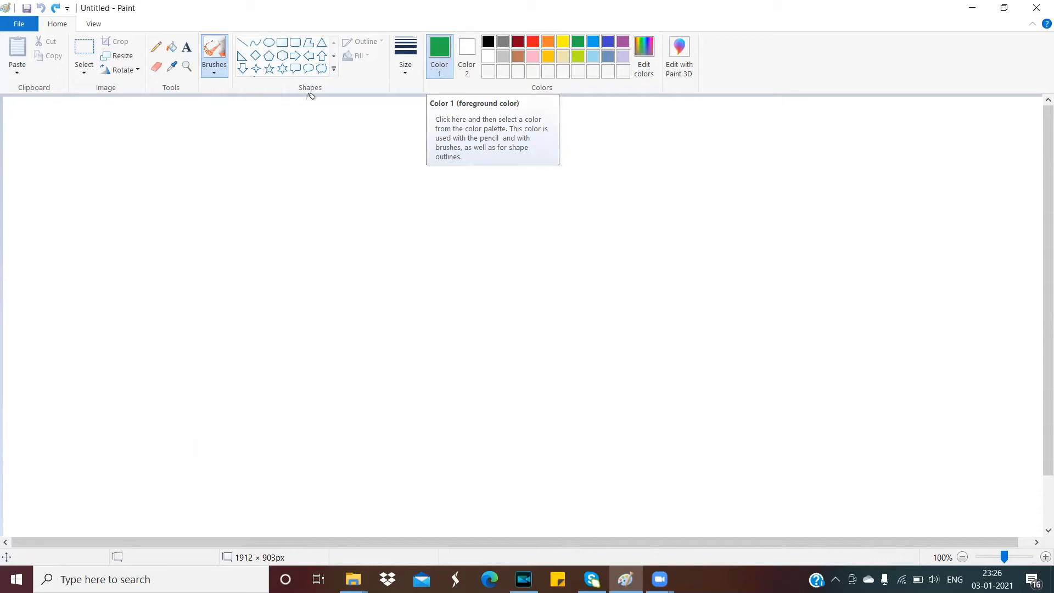
click(406, 71)
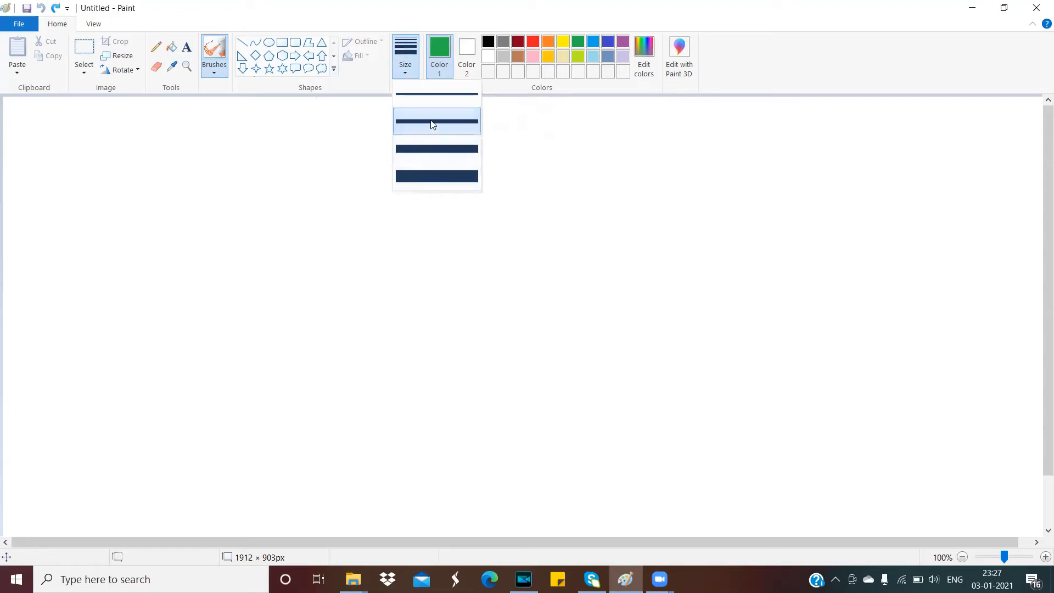
click(435, 94)
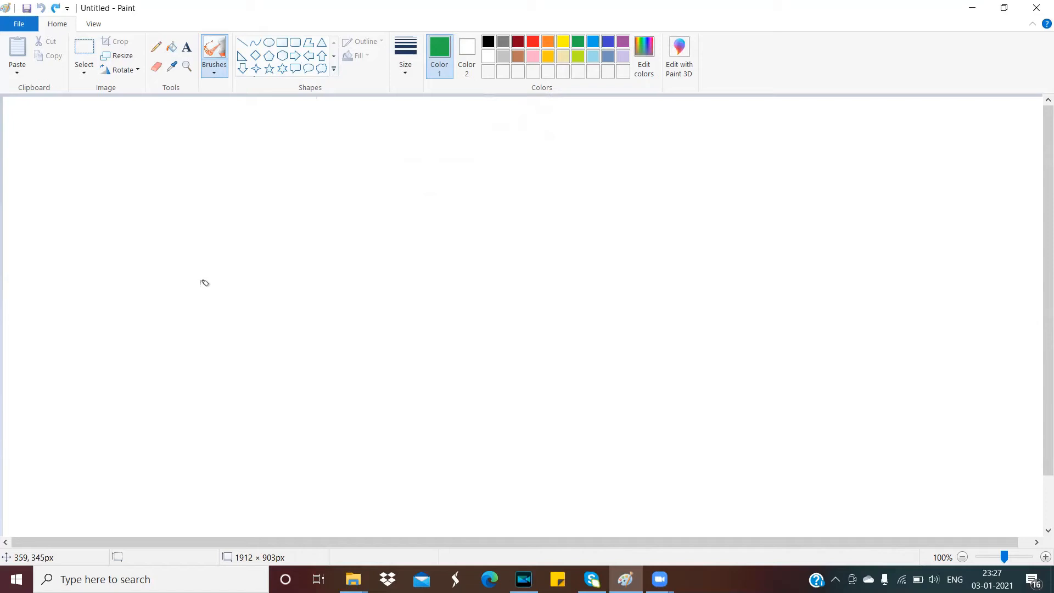
mouse_move(200, 286)
mouse_down()
mouse_move(206, 229)
mouse_move(251, 265)
mouse_move(287, 240)
mouse_move(354, 243)
mouse_move(415, 285)
mouse_move(537, 225)
mouse_up()
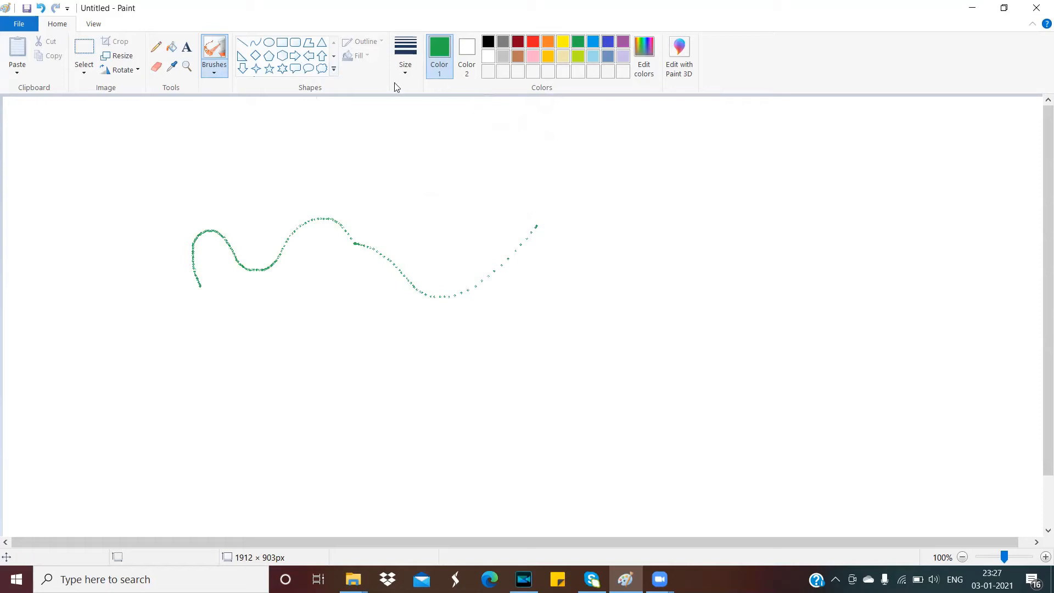
Step: Spray green zigzag strokes across the lower part of the canvas with the Airbrush in its thickest size
click(405, 73)
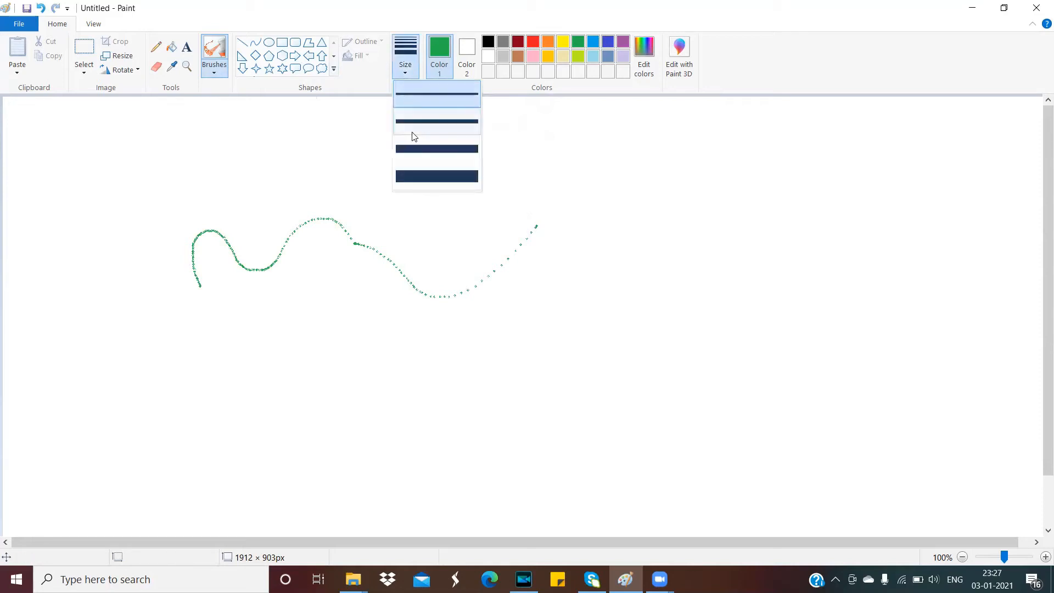
click(420, 173)
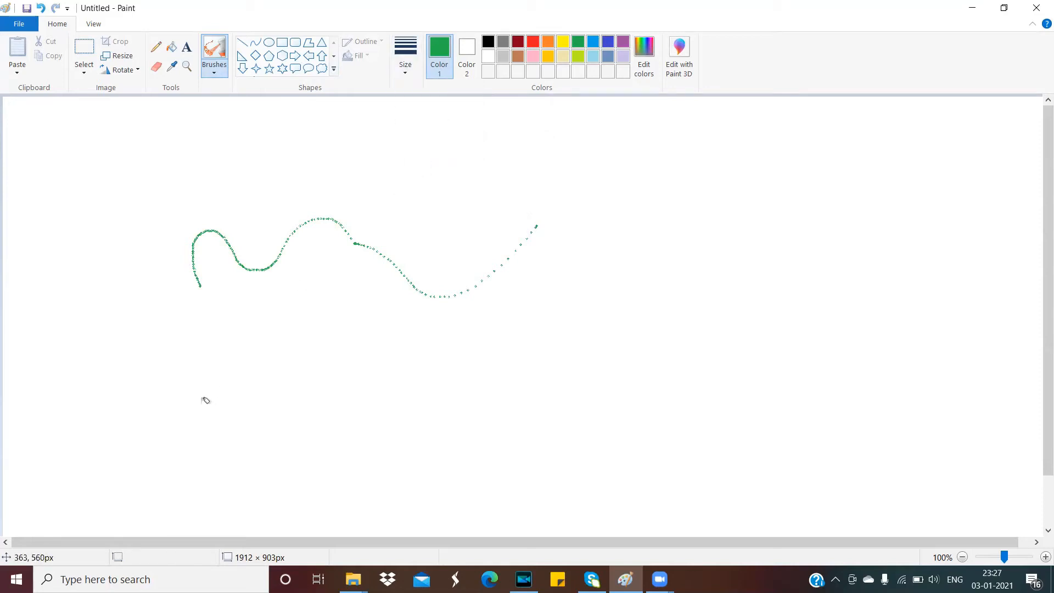
mouse_move(163, 378)
mouse_down()
mouse_move(180, 434)
mouse_move(279, 410)
mouse_move(431, 430)
mouse_move(561, 405)
mouse_move(611, 442)
mouse_up()
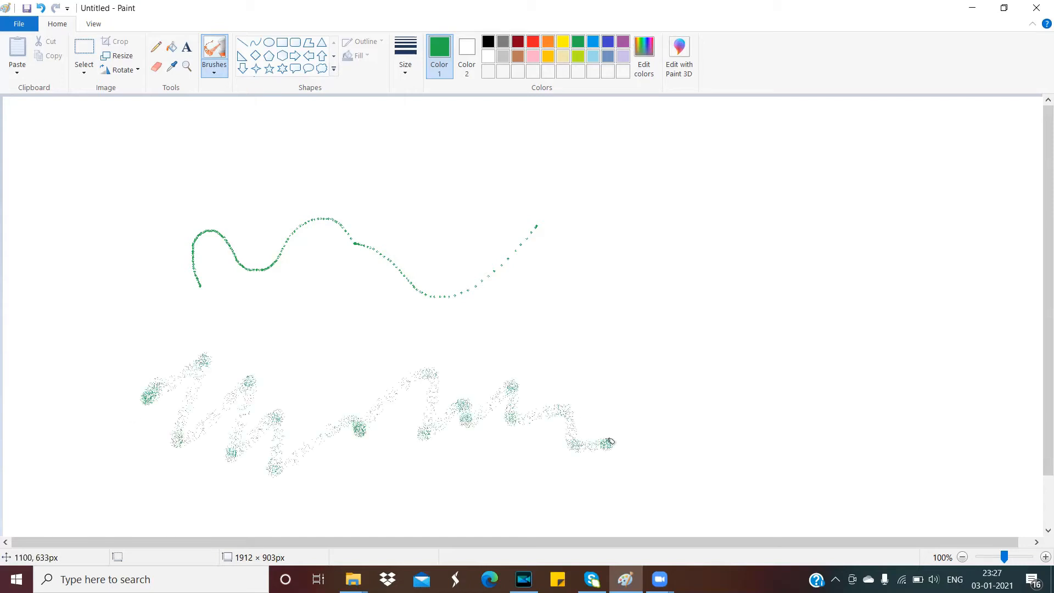
mouse_move(300, 409)
mouse_down()
mouse_move(341, 356)
mouse_move(360, 430)
mouse_move(423, 460)
mouse_move(522, 431)
mouse_move(616, 458)
mouse_move(820, 413)
mouse_move(748, 453)
mouse_move(604, 464)
mouse_move(700, 442)
mouse_move(718, 462)
mouse_move(803, 488)
mouse_move(868, 489)
mouse_move(987, 463)
mouse_move(960, 432)
mouse_move(937, 472)
mouse_move(903, 439)
mouse_move(378, 465)
mouse_move(261, 489)
mouse_move(273, 540)
mouse_up()
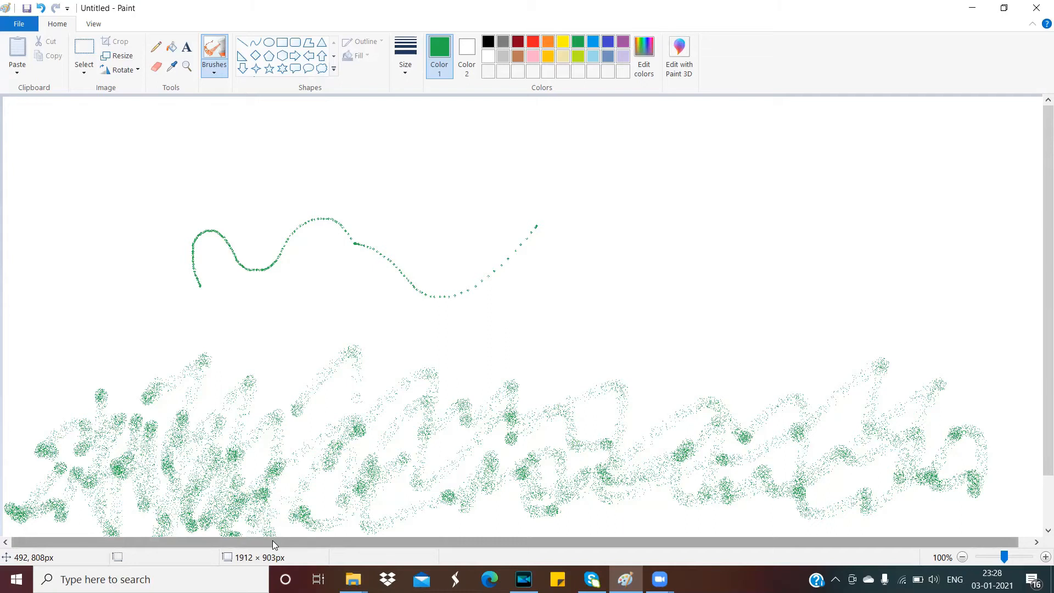
click(222, 77)
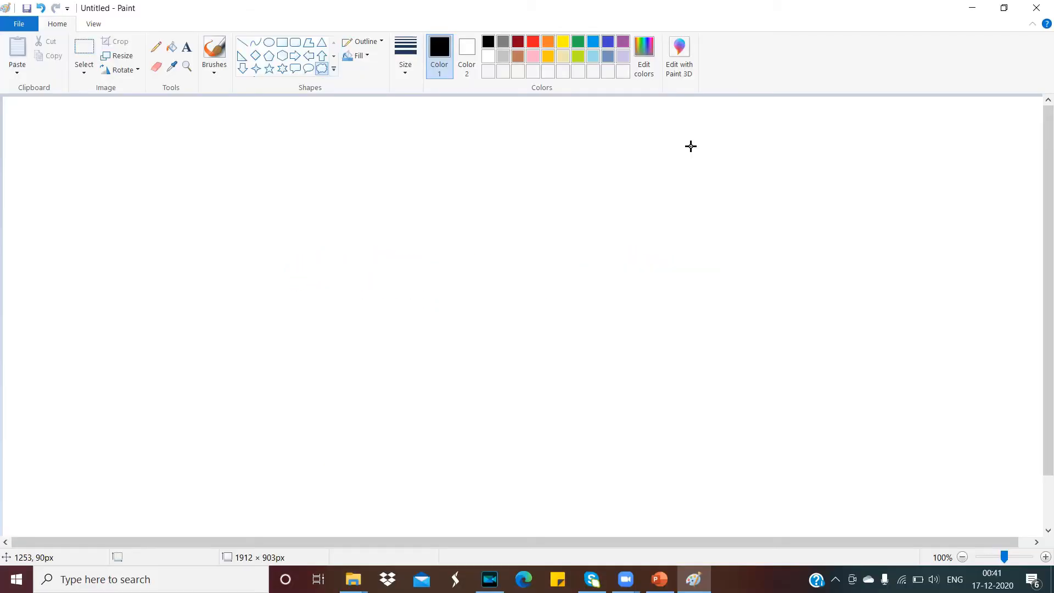
Step: Draw a black cloud callout about 466 × 436 px in the upper right of the canvas and add the text "Helloo...." inside it
mouse_move(690, 146)
mouse_down()
mouse_move(842, 273)
mouse_move(951, 385)
mouse_up()
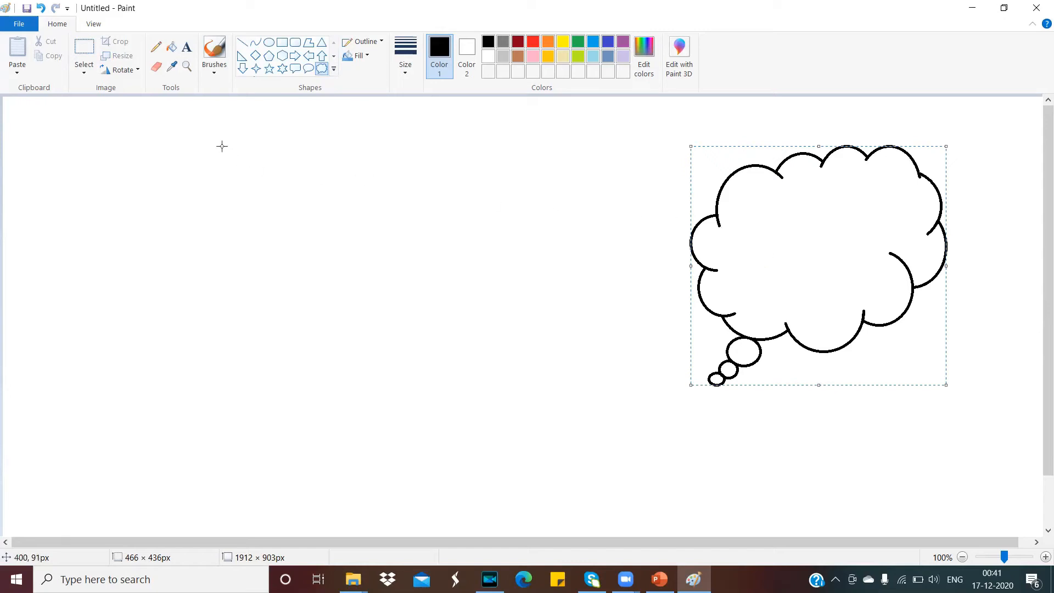
click(188, 49)
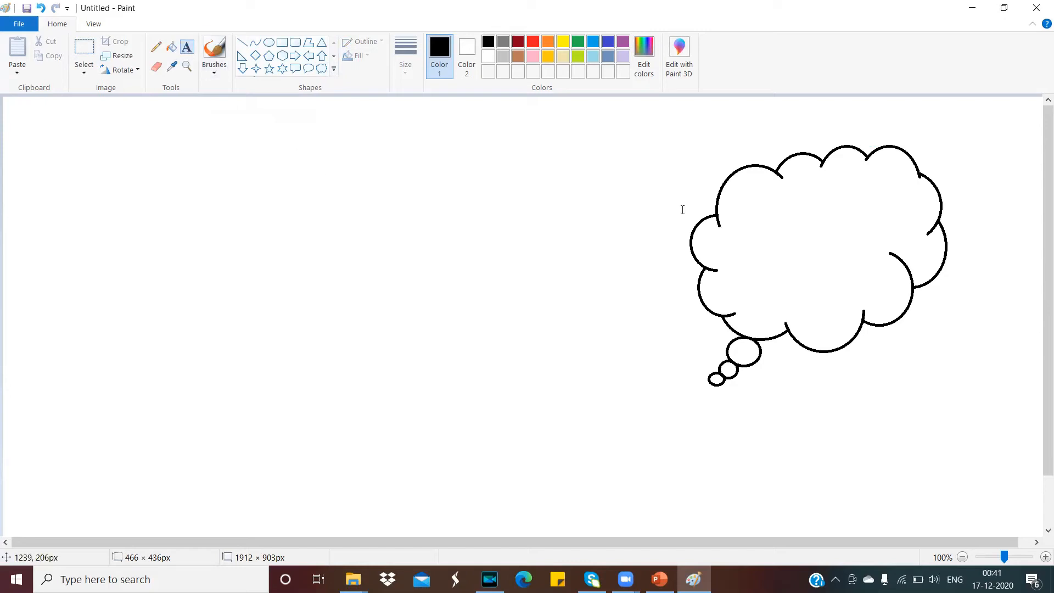
drag(747, 202, 893, 254)
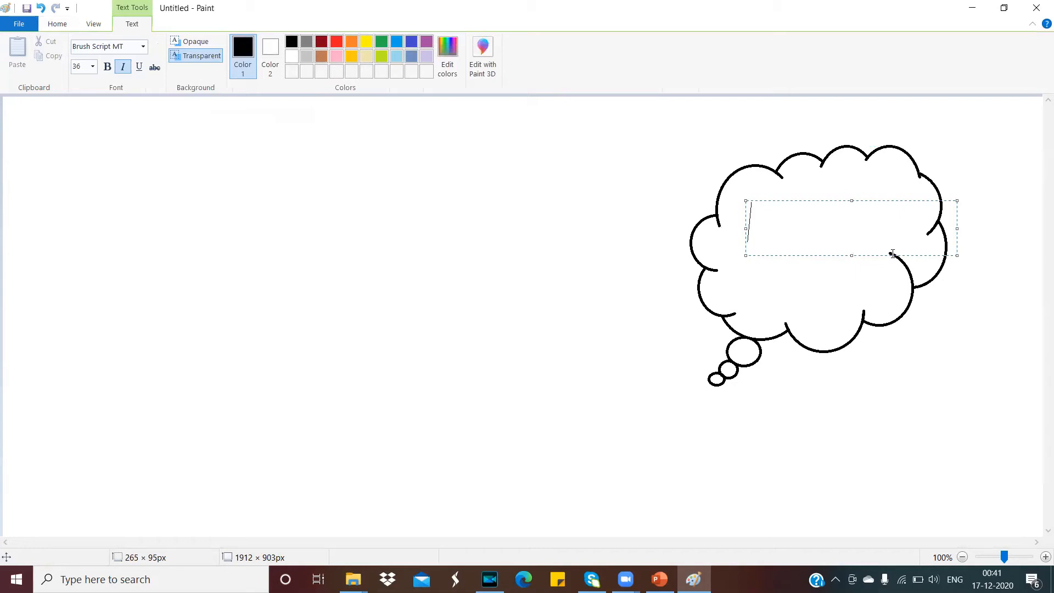
text(Helloo)
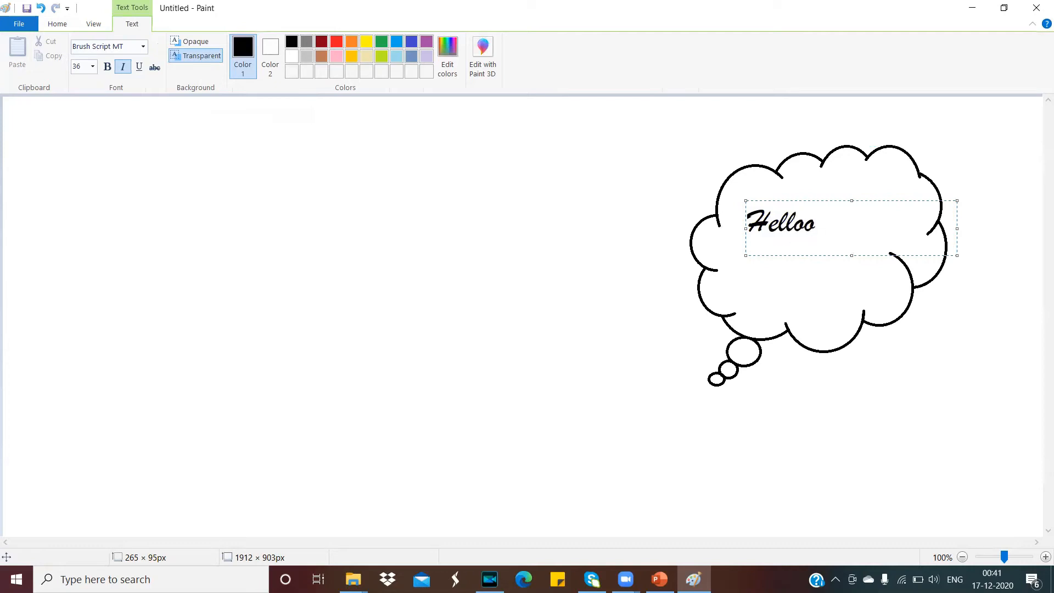
text(....)
click(807, 284)
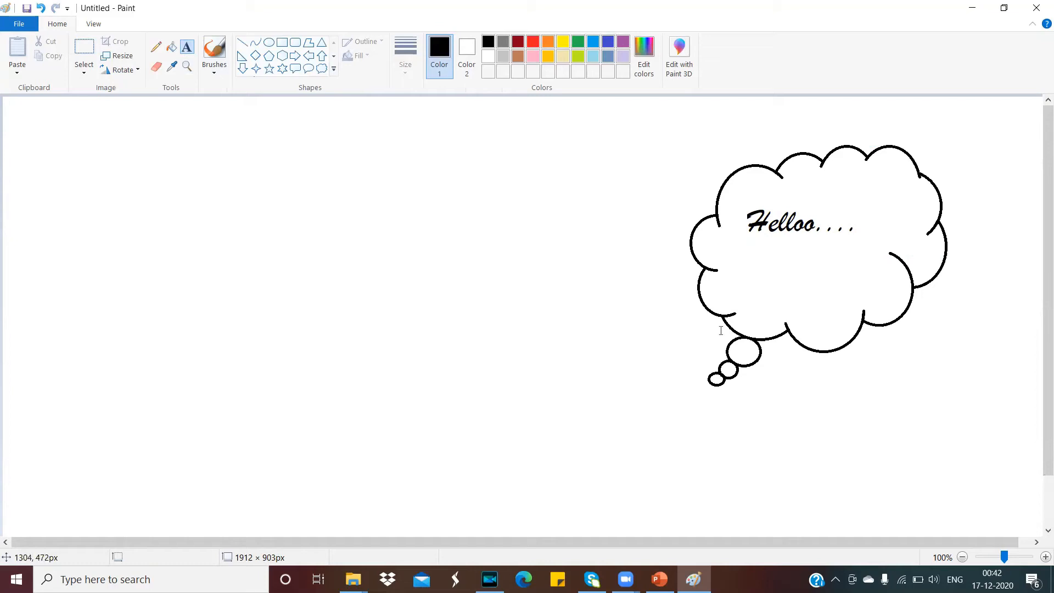
drag(767, 428, 950, 490)
text(asdasd)
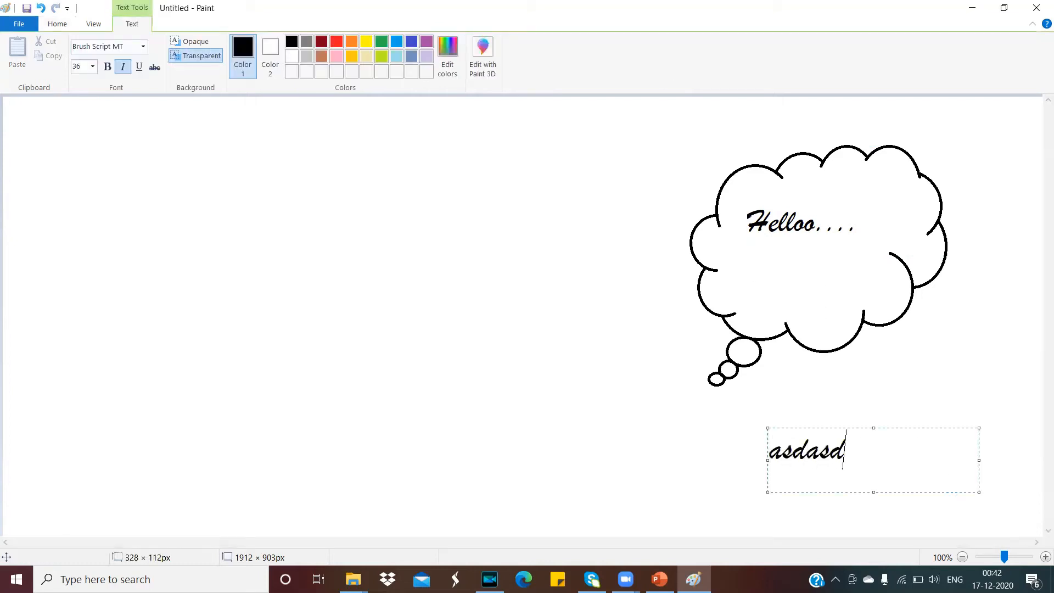
key(BackSpace)
key(BackSpace)
key(BackSpace)
key(BackSpace)
key(BackSpace)
key(BackSpace)
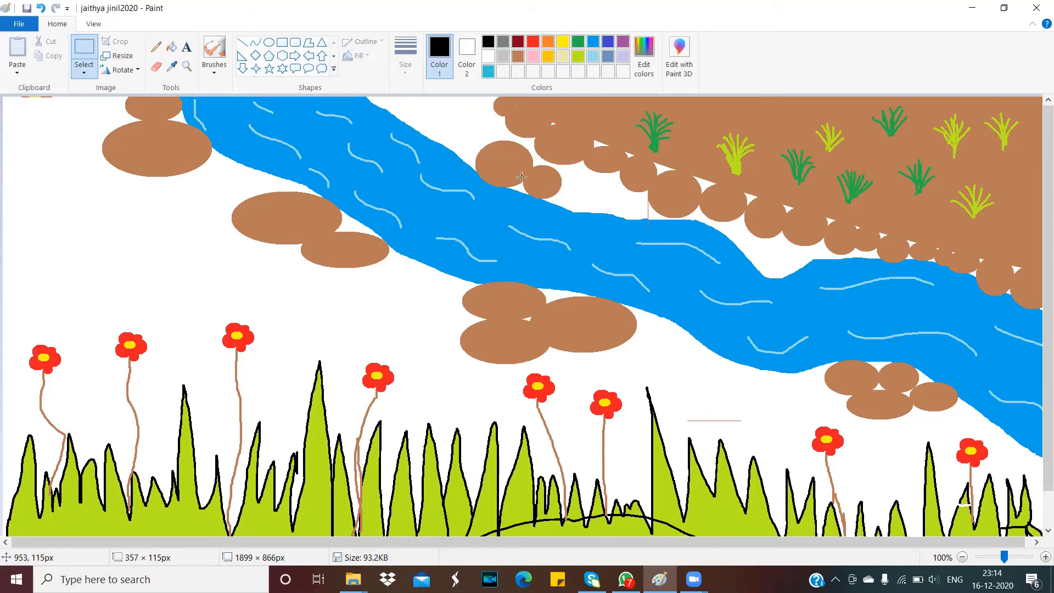
Step: Sample the stones' brown and add a brown-filled ellipse about 125 × 103 px in the gap between the stones on the river's left bank
click(173, 68)
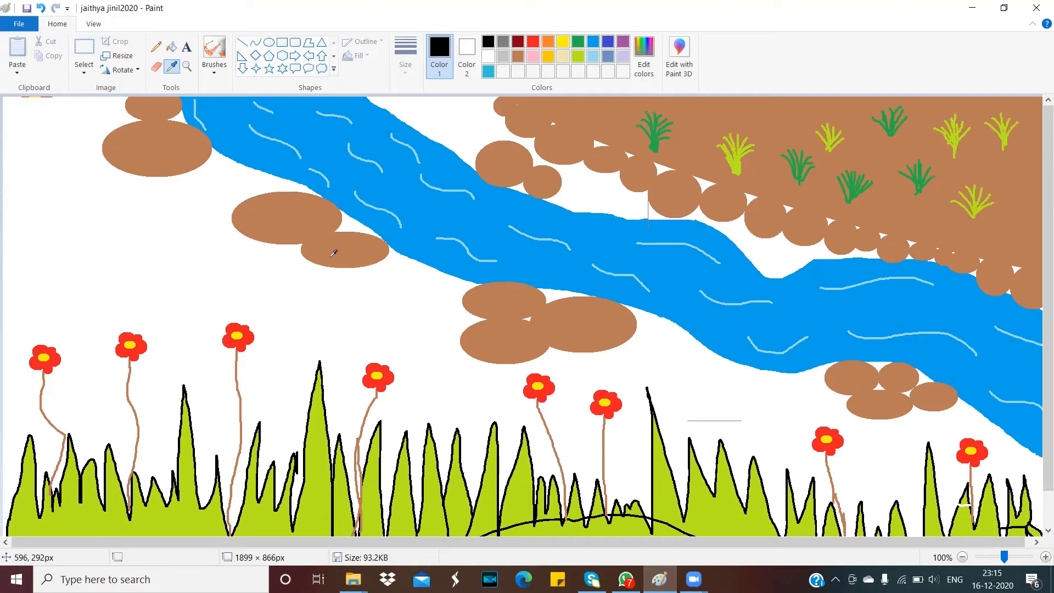
click(267, 212)
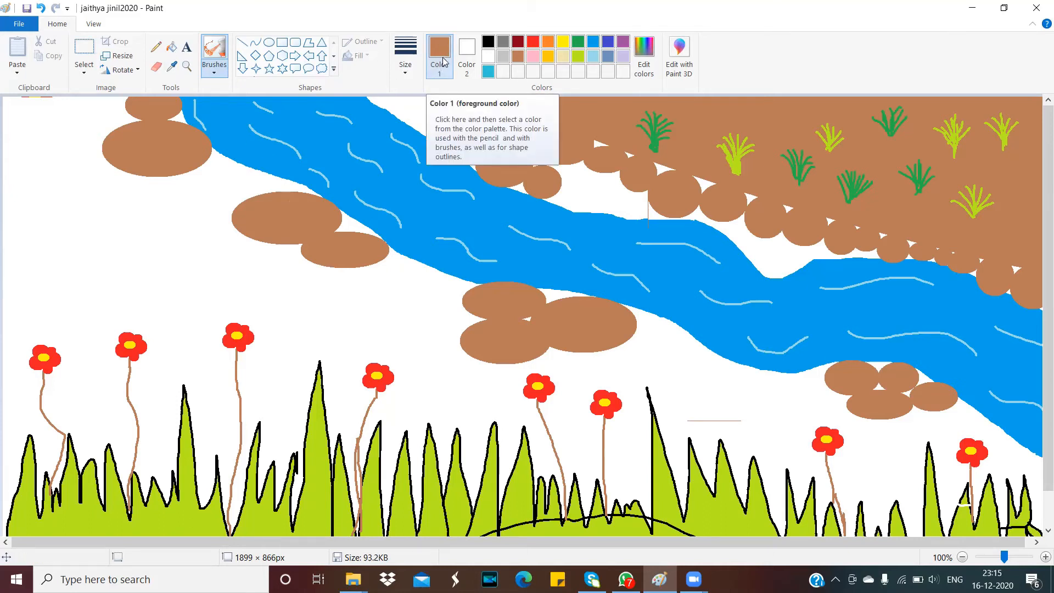
click(269, 42)
drag(192, 157, 261, 213)
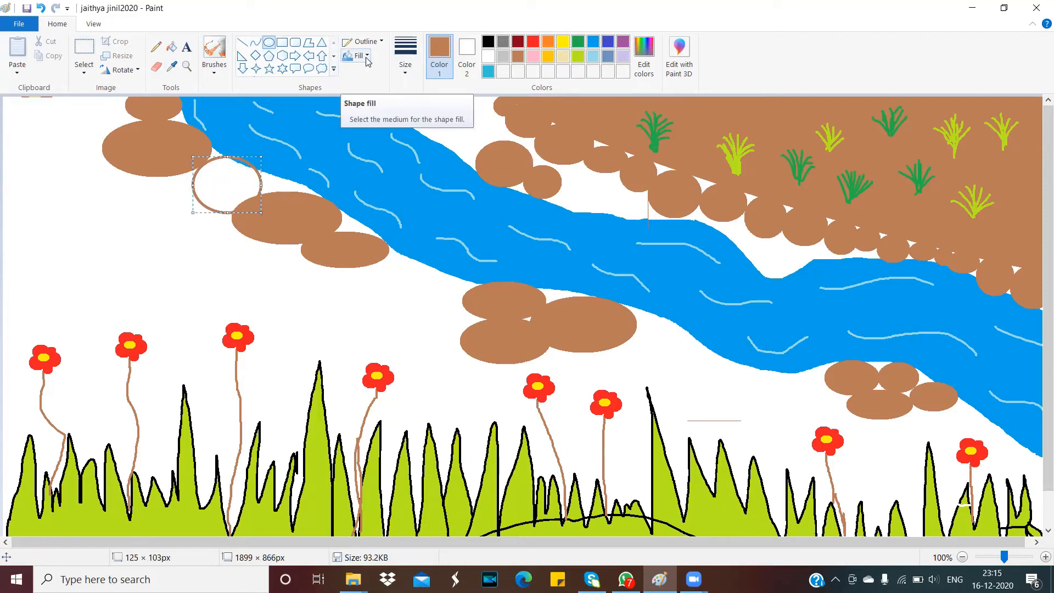
click(172, 47)
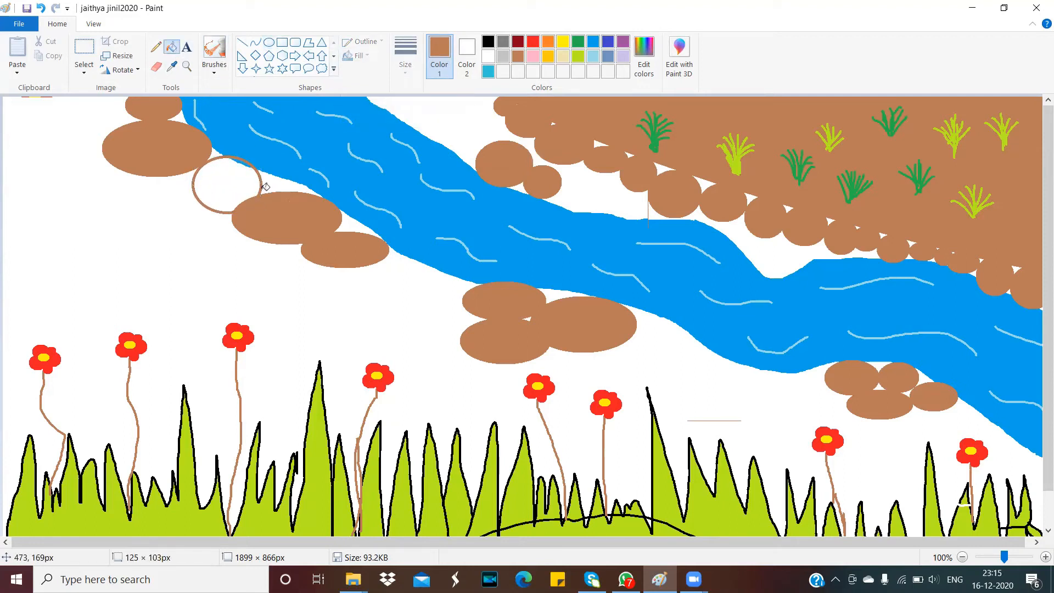
click(232, 186)
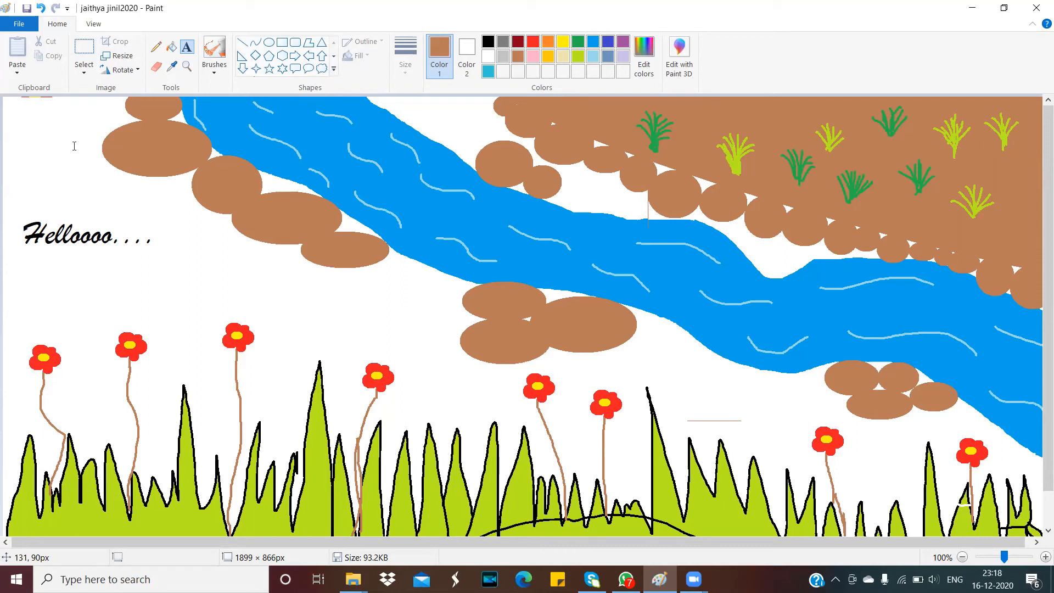
Step: Save the river picture as a PNG named "my drawing" in the current Desktop subfolder
click(21, 25)
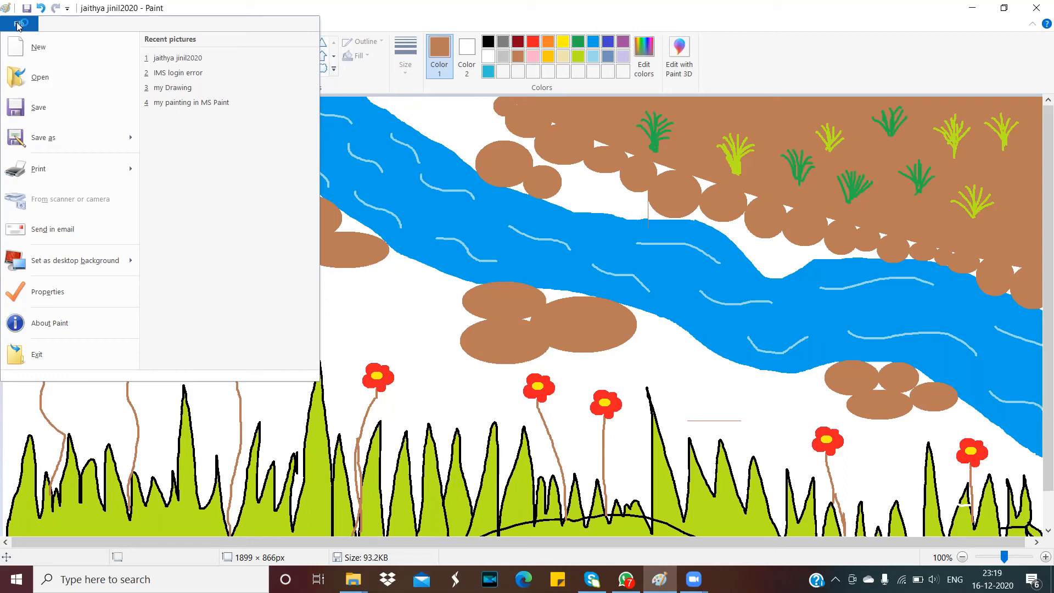
click(43, 107)
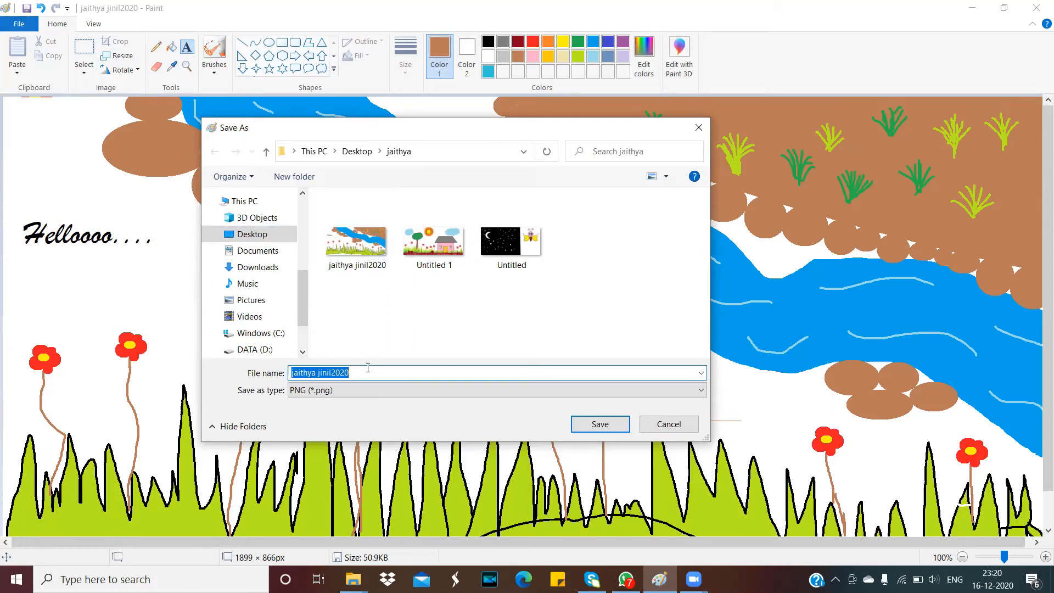
key(BackSpace)
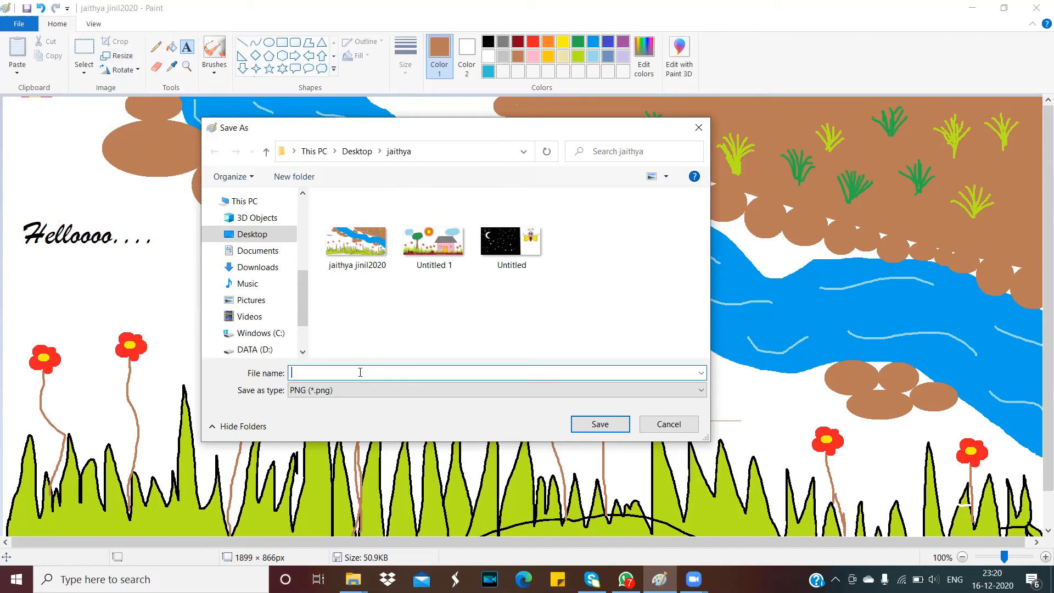
text(my drawing)
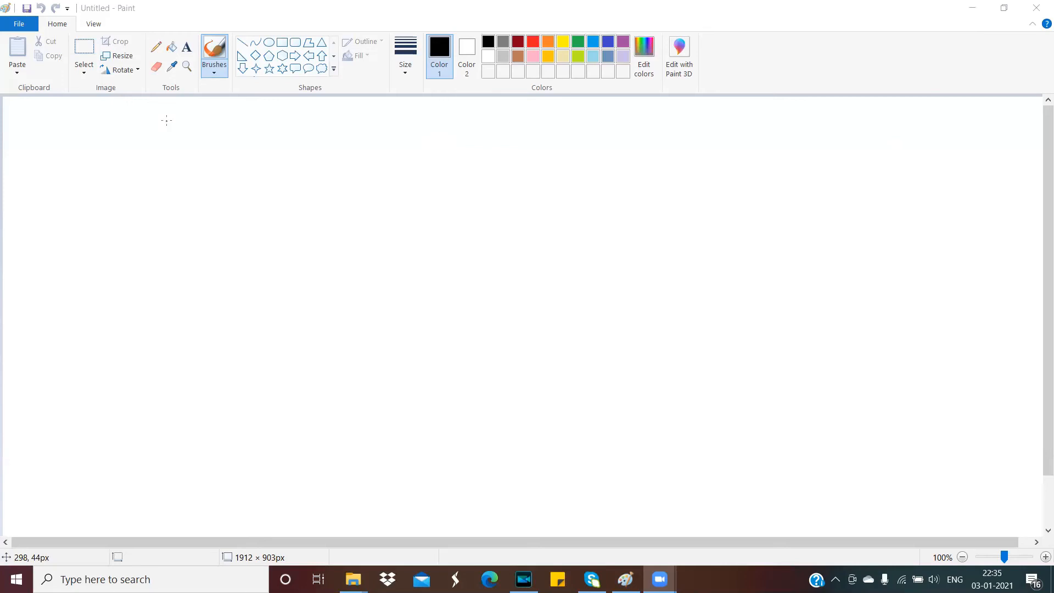
Step: Open the picture "my drawing" from the Desktop subfolder that holds the saved drawings
click(23, 30)
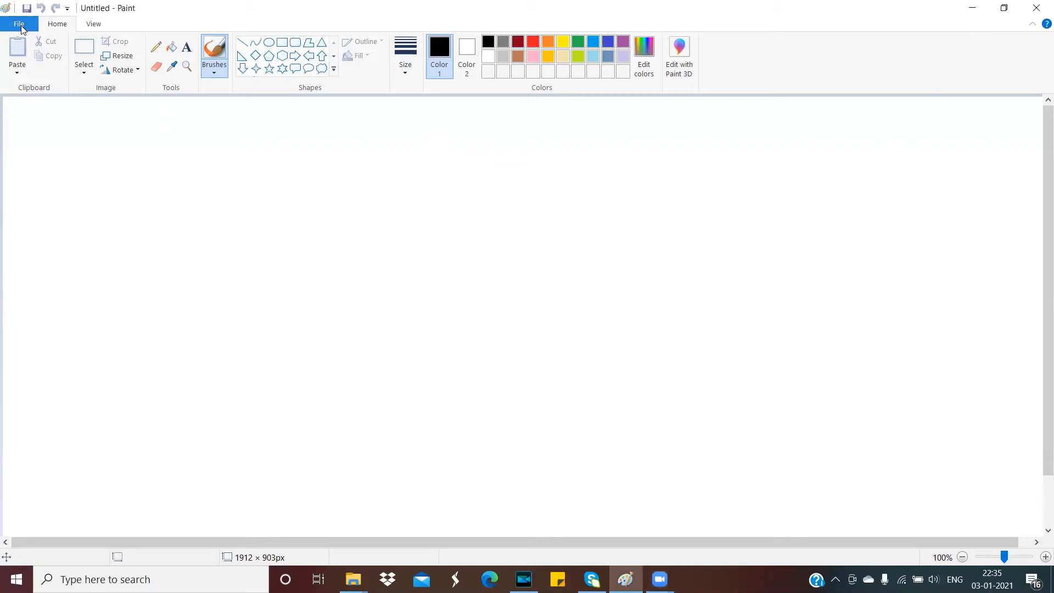
click(22, 30)
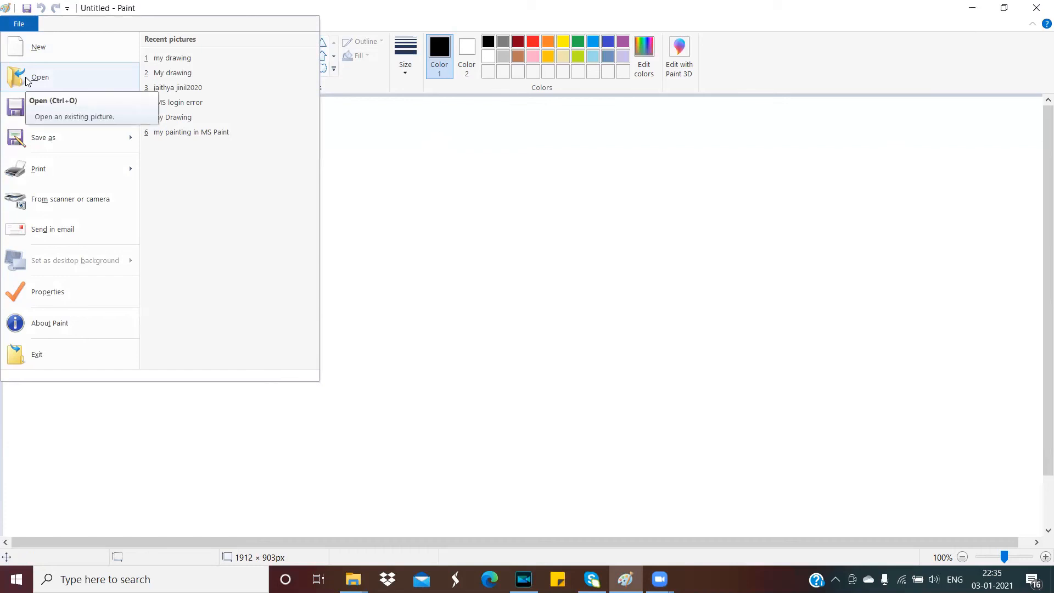
key(Escape)
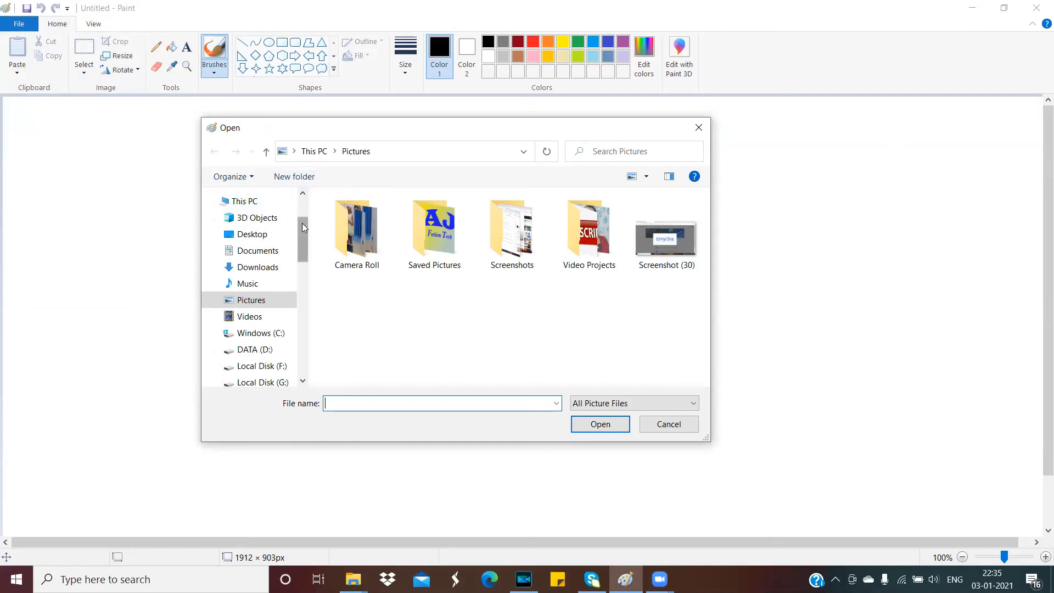
click(269, 237)
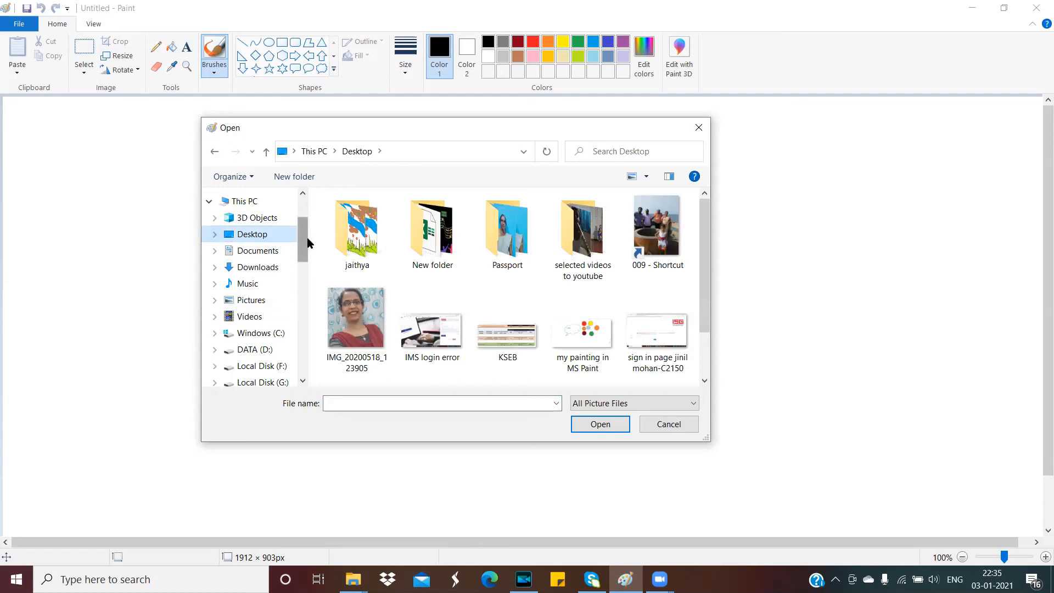
click(359, 247)
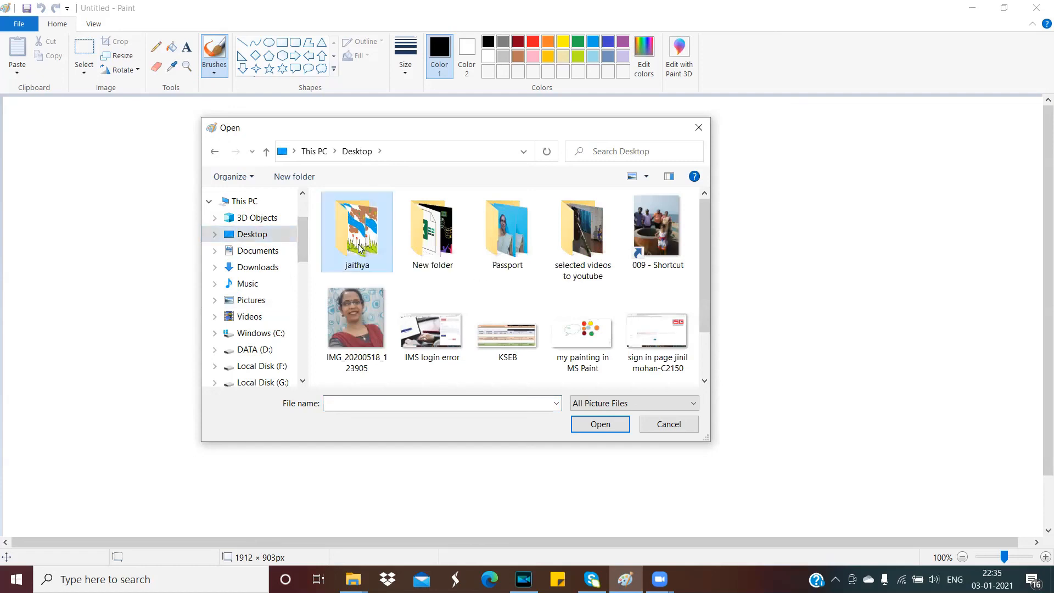
double_click(359, 247)
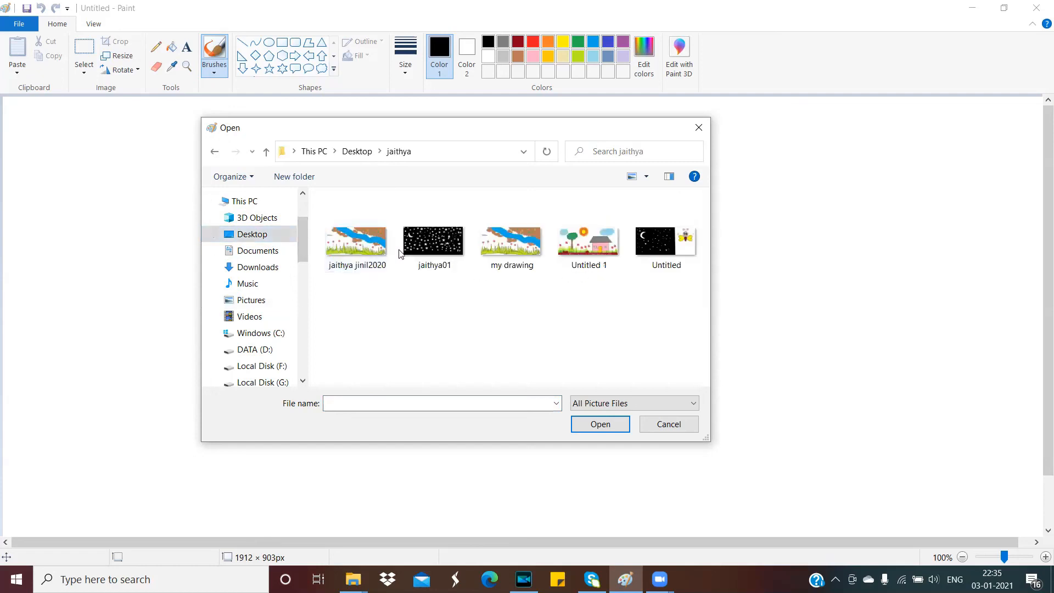
click(519, 248)
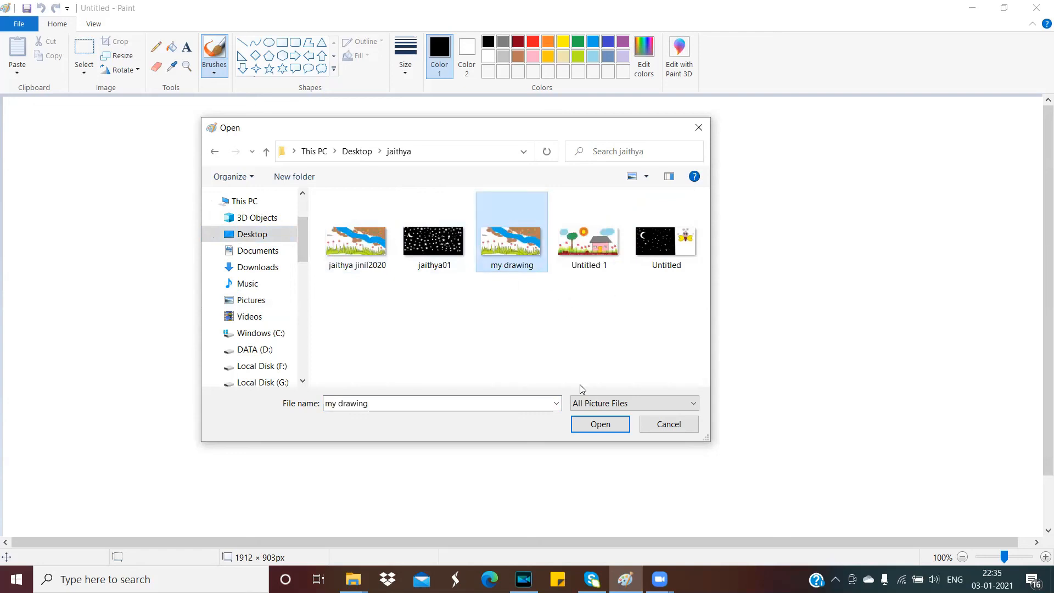
click(600, 425)
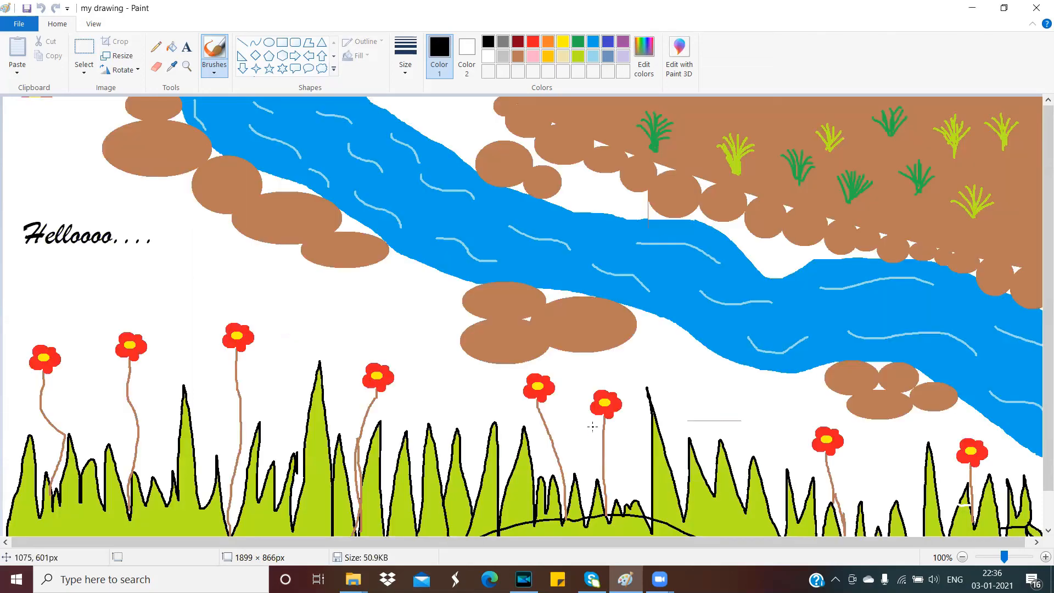